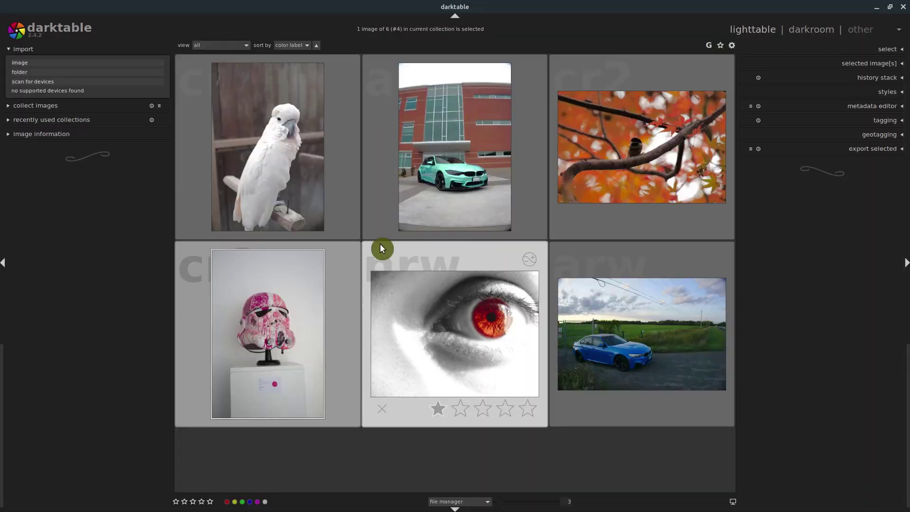
Open the stormtrooper helmet photo in darkroom and scroll the 'more modules' list to color zones
double_click(251, 312)
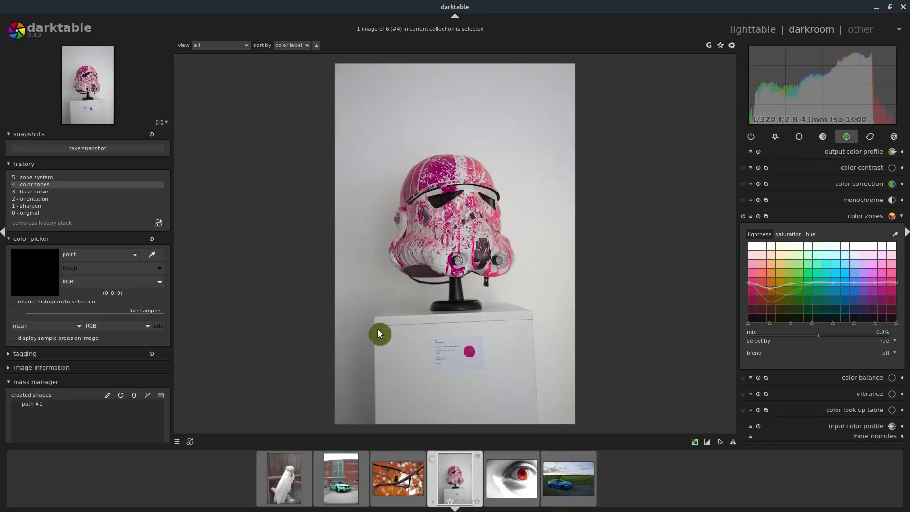
left_click(868, 217)
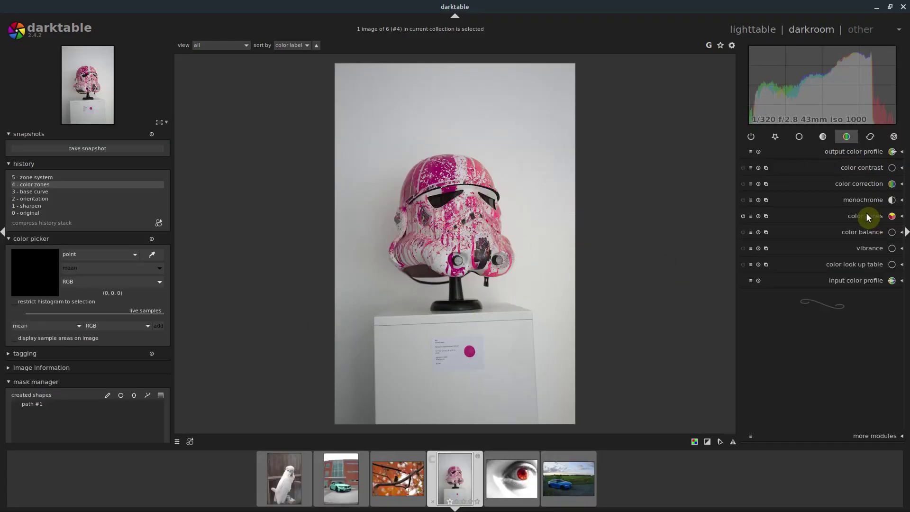
left_click(876, 436)
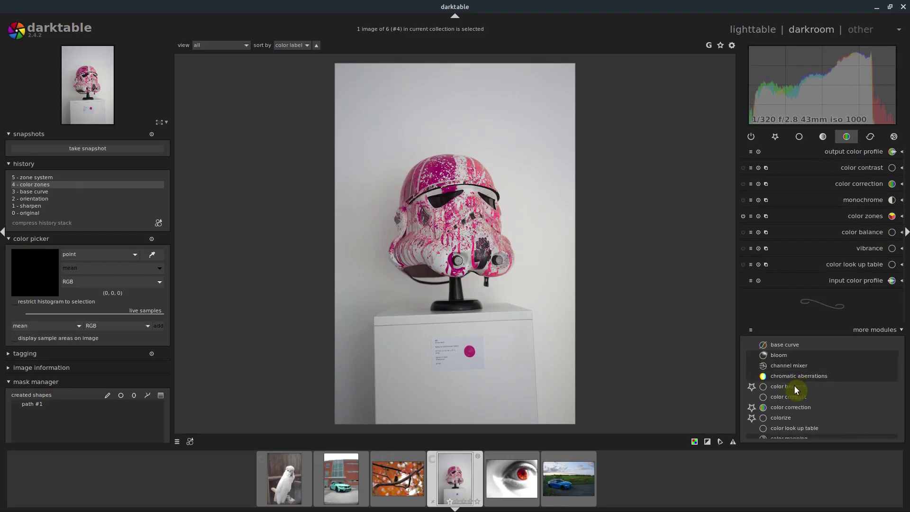
scroll(795, 385, "down", 5)
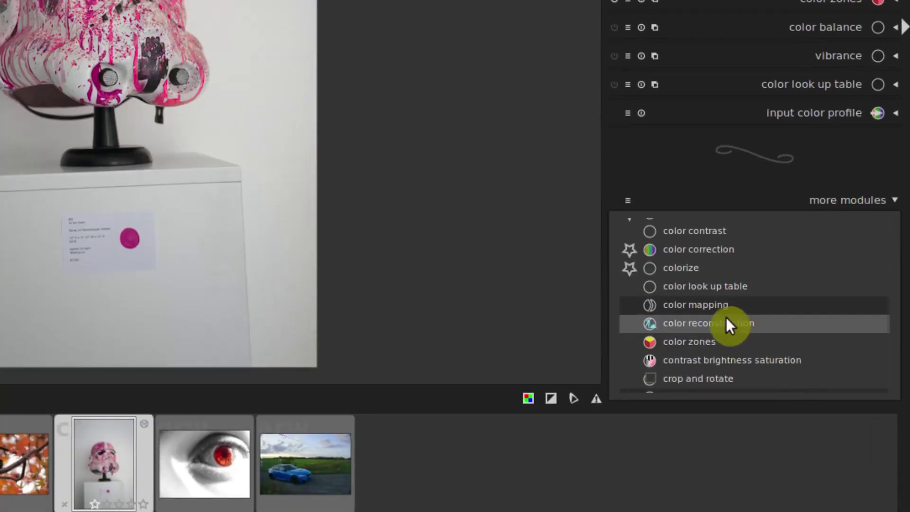
scroll(727, 331, "down", 1)
left_click(679, 312)
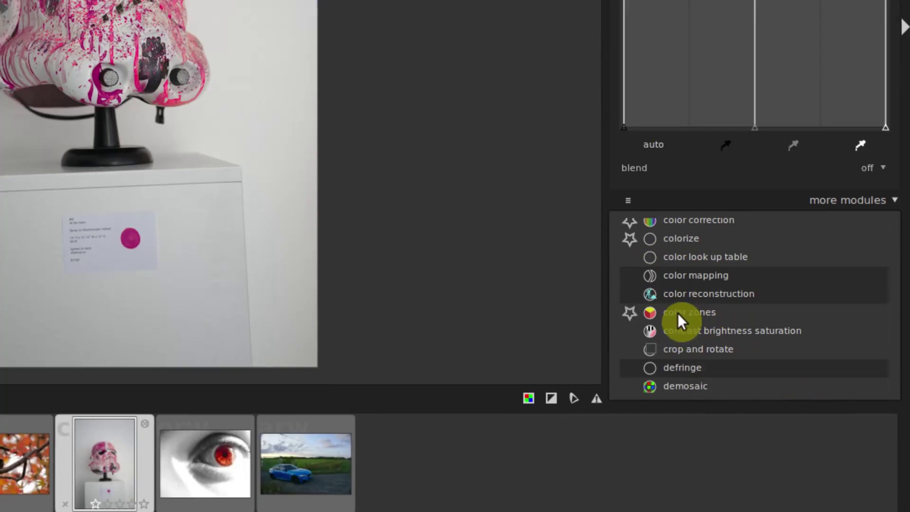
left_click(682, 311)
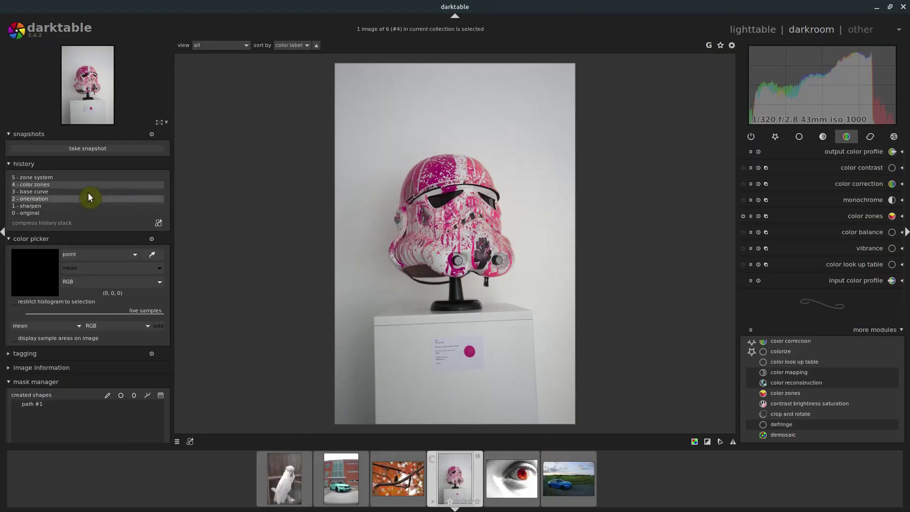
Compare history steps '3 - base curve' and '5 - zone system' to see the original red and yellow paint
left_click(35, 192)
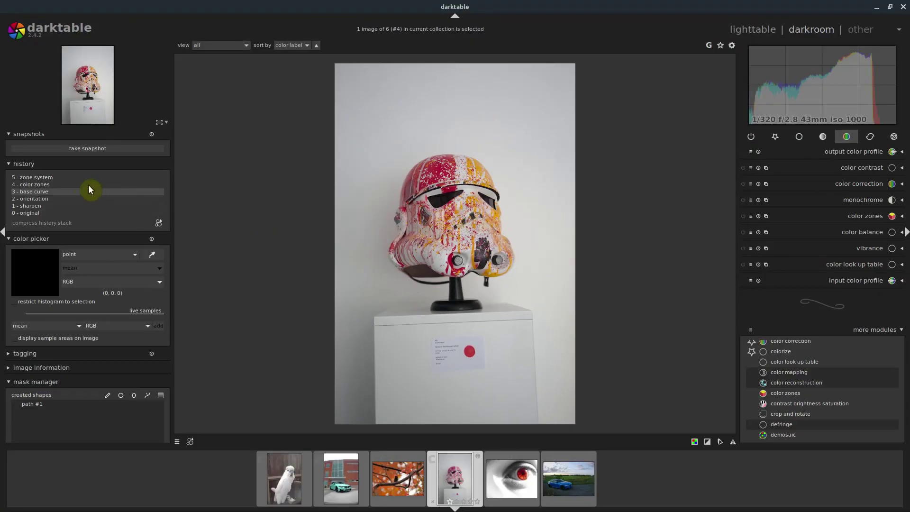
left_click(40, 176)
Expand color zones, resize its influence area, and view the saturation and hue graphs
left_click(865, 214)
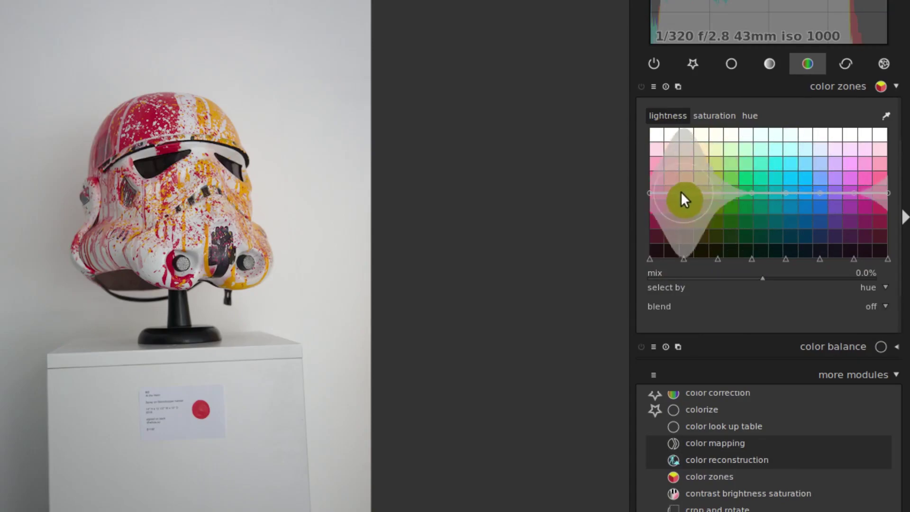
scroll(787, 192, "down", 3)
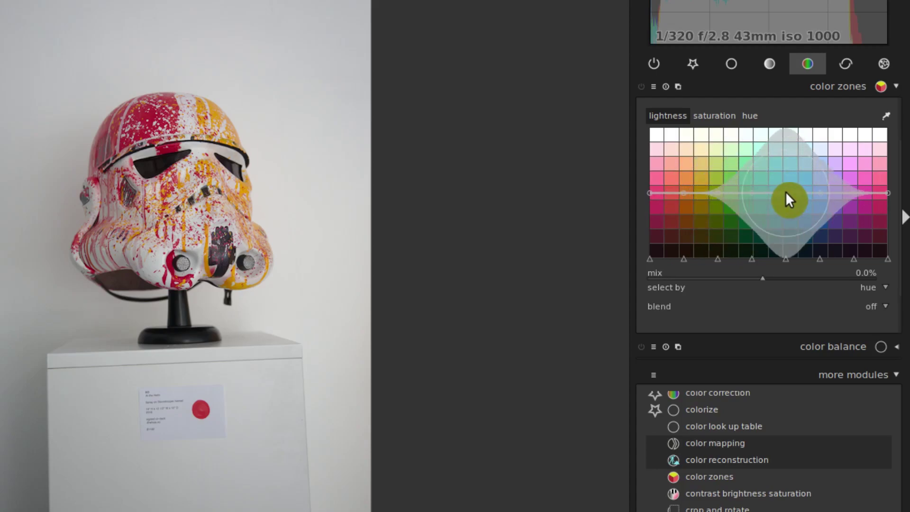
scroll(786, 192, "up", 3)
scroll(786, 191, "down", 3)
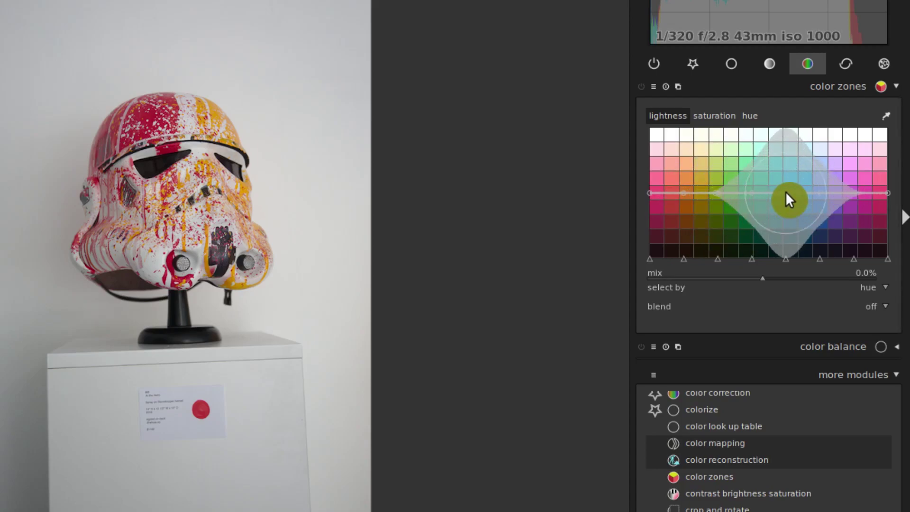
scroll(787, 192, "up", 1)
scroll(786, 192, "up", 2)
scroll(786, 192, "down", 2)
scroll(787, 193, "up", 2)
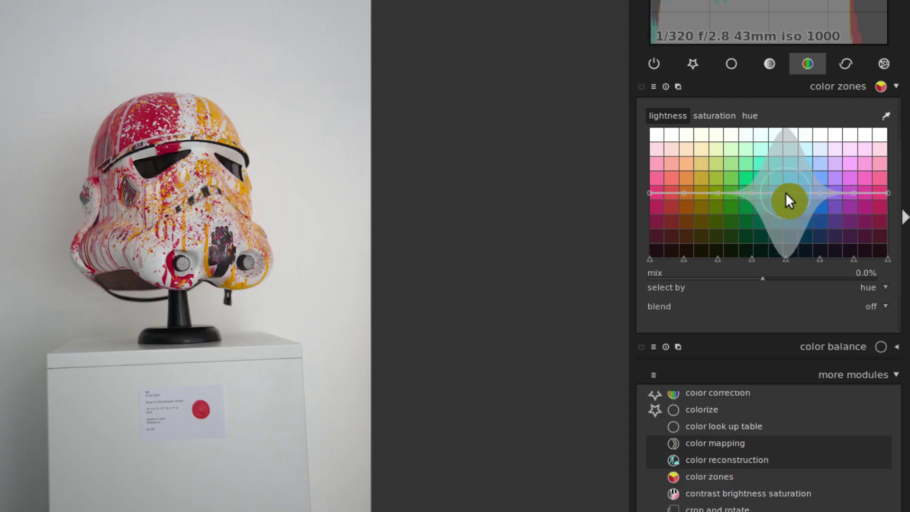
left_click(711, 120)
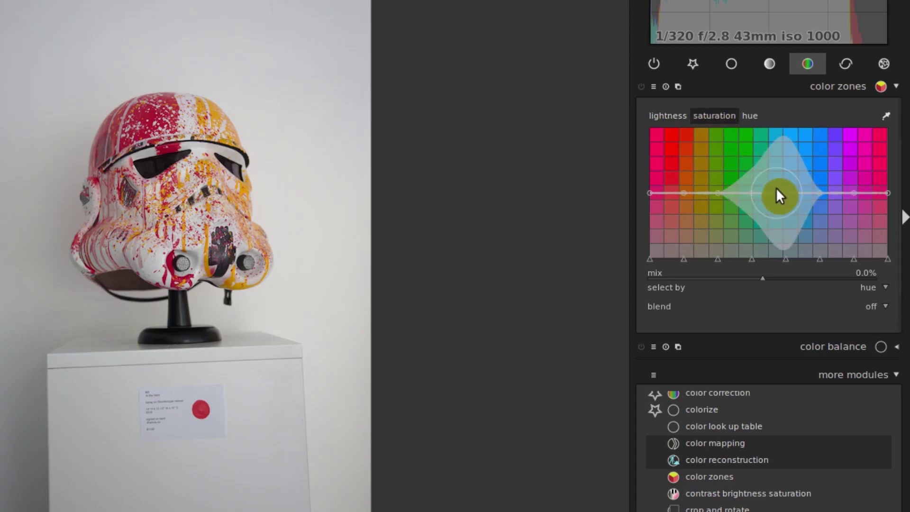
left_click(747, 116)
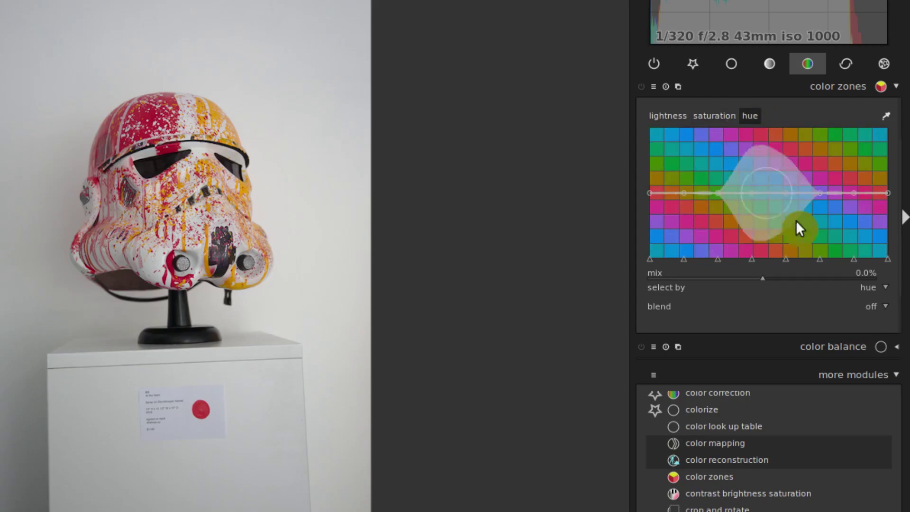
Compress the history stack to drop the later edits, then return to the lightness graph
left_click(666, 115)
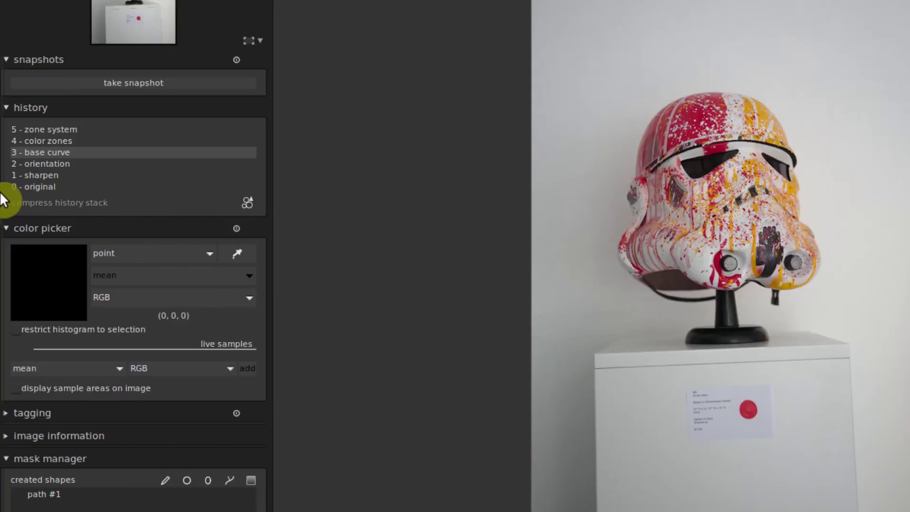
left_click(63, 203)
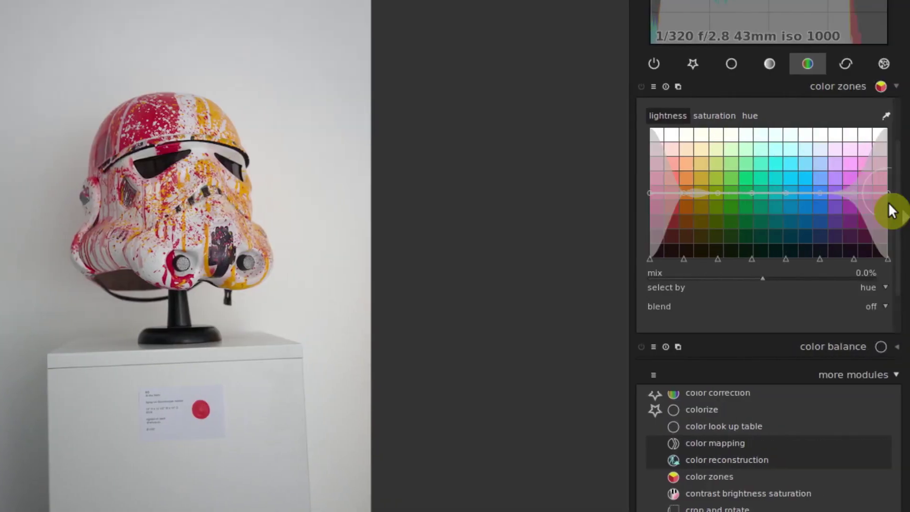
left_click(756, 115)
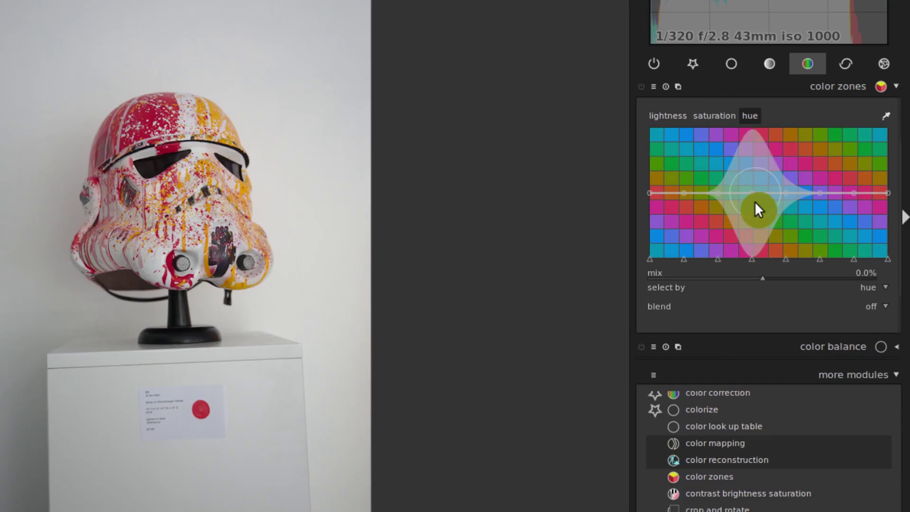
left_click(669, 116)
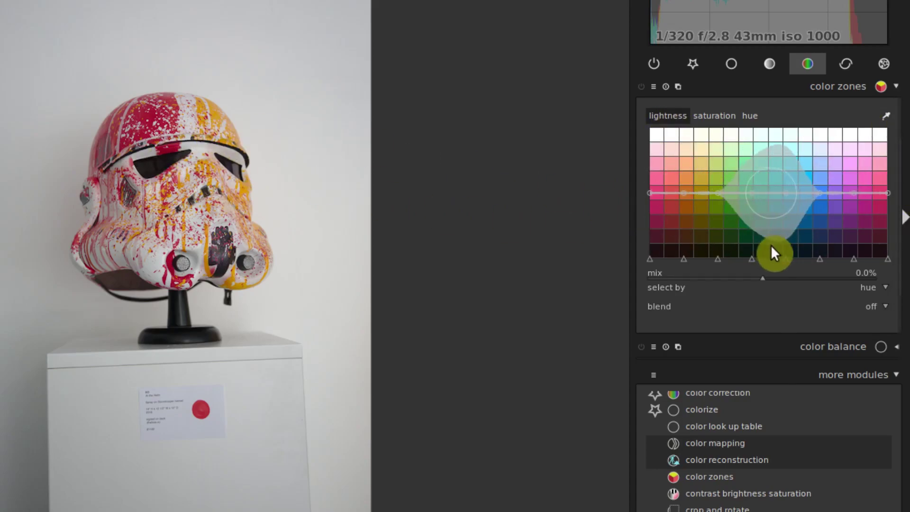
Pick the helmet's yellow paint band as the color zones hue, zoomed in on the helmet top
left_click(886, 115)
left_click(199, 117)
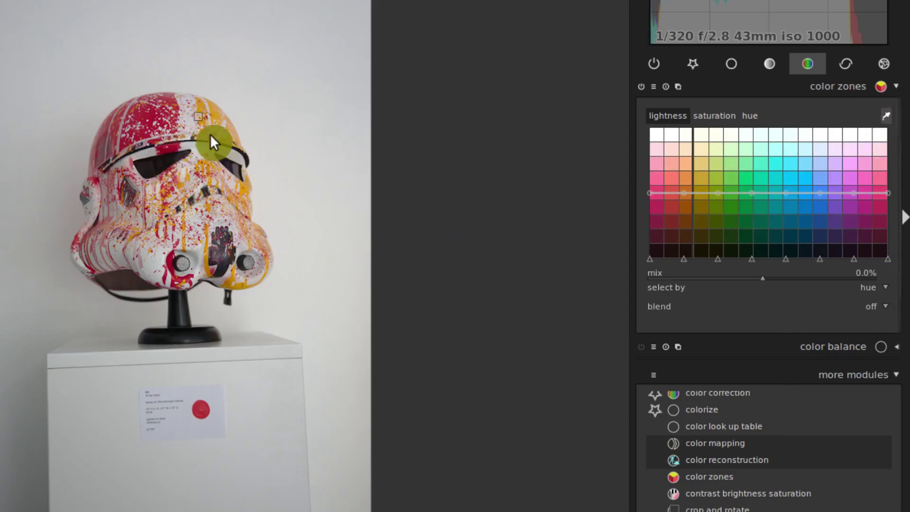
middle_click(205, 119)
mouse_move(153, 230)
left_mouse_down()
mouse_move(174, 245)
mouse_move(251, 238)
mouse_move(272, 218)
left_mouse_up()
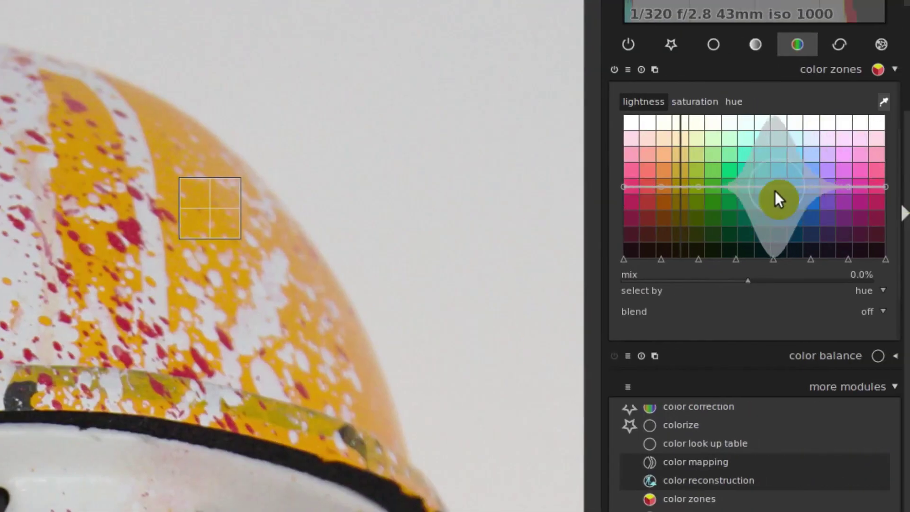
scroll(697, 185, "down", 5)
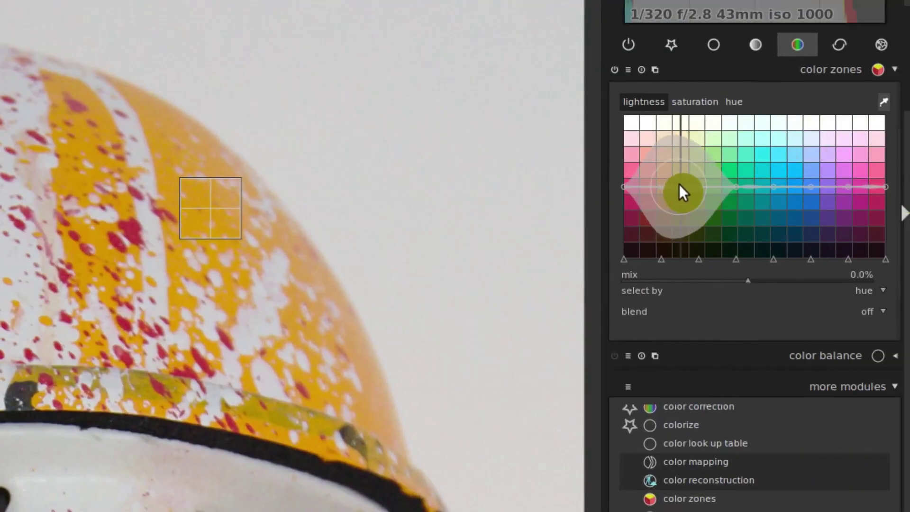
mouse_move(679, 184)
left_mouse_down()
mouse_move(683, 102)
mouse_move(681, 246)
left_mouse_up()
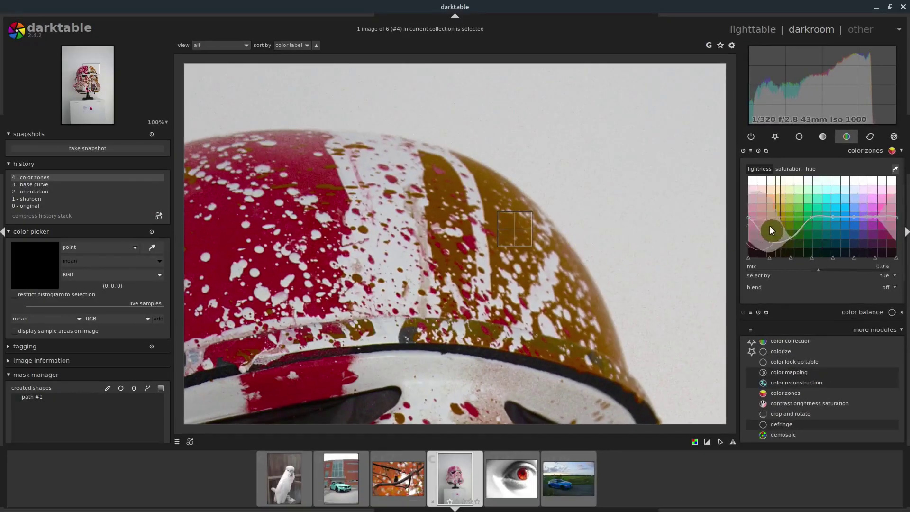
left_click_drag(766, 229, 778, 207)
middle_click(550, 236)
middle_click(552, 237)
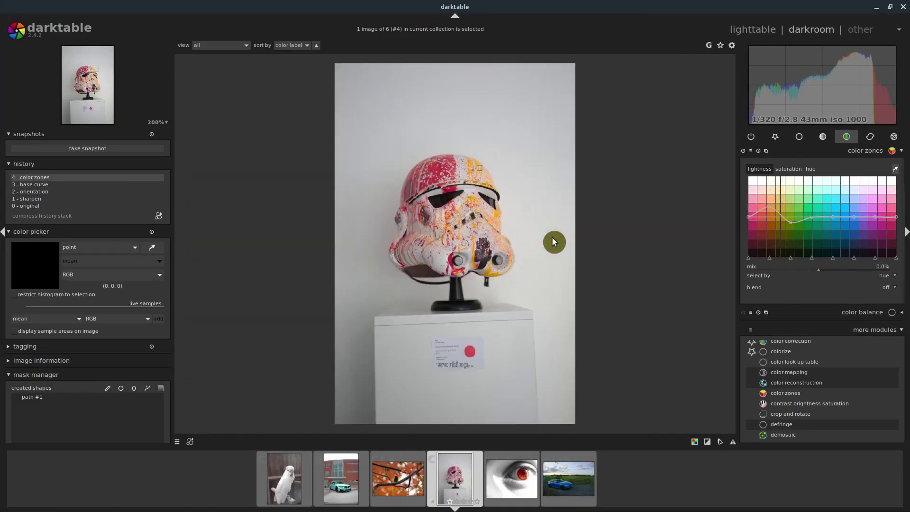
middle_click(463, 220)
middle_click(463, 220)
middle_click(463, 220)
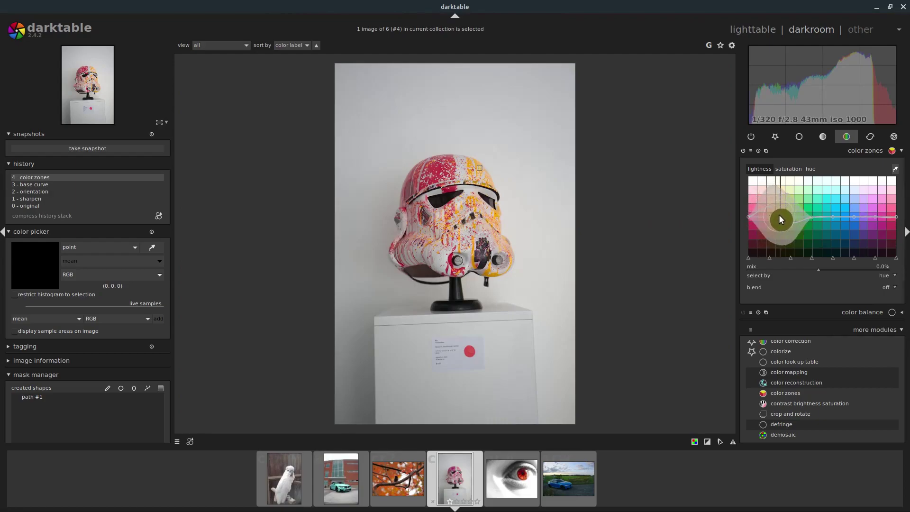
left_click_drag(779, 214, 782, 239)
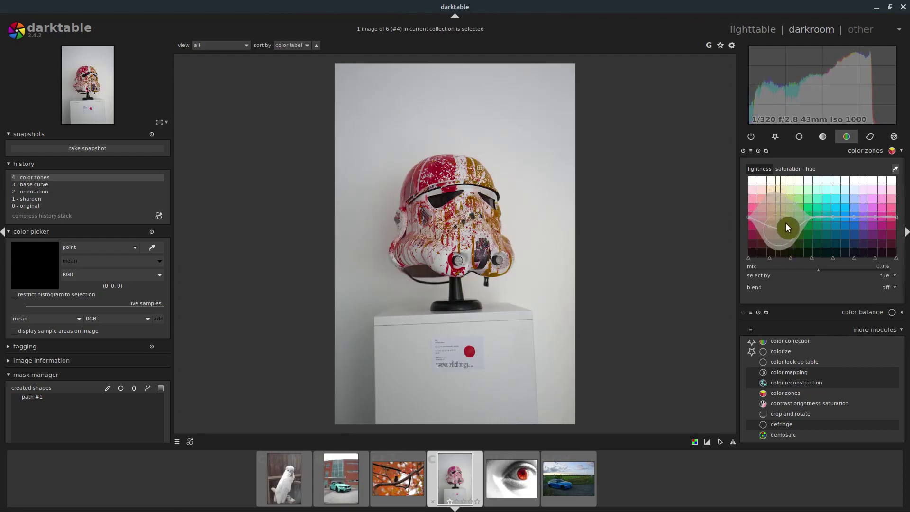
left_click_drag(785, 205, 783, 214)
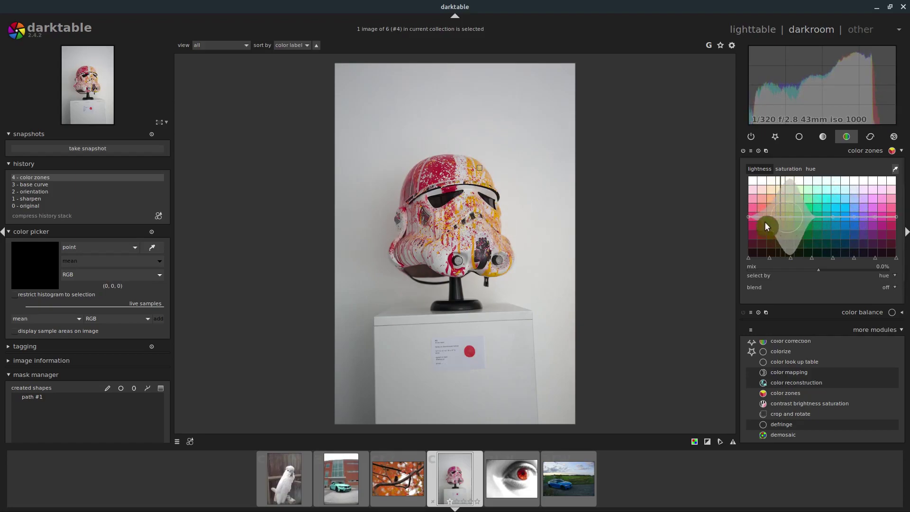
Desaturate then boost the yellow zone on the saturation curve, then reset the curve to flat
left_click(787, 169)
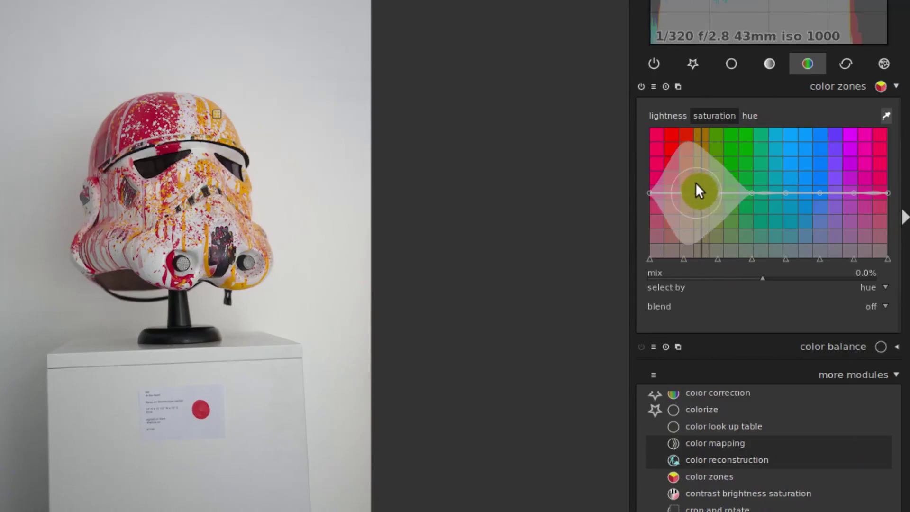
left_click_drag(701, 196, 699, 283)
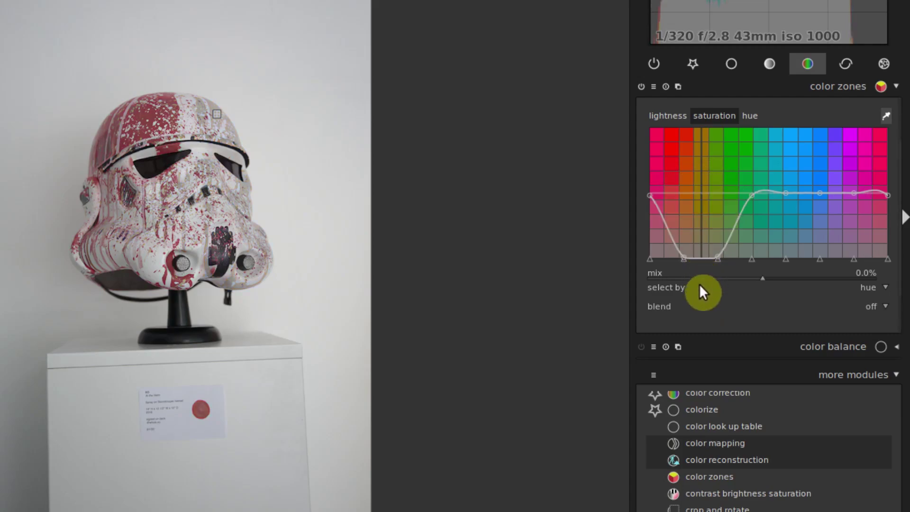
scroll(707, 209, "up", 2)
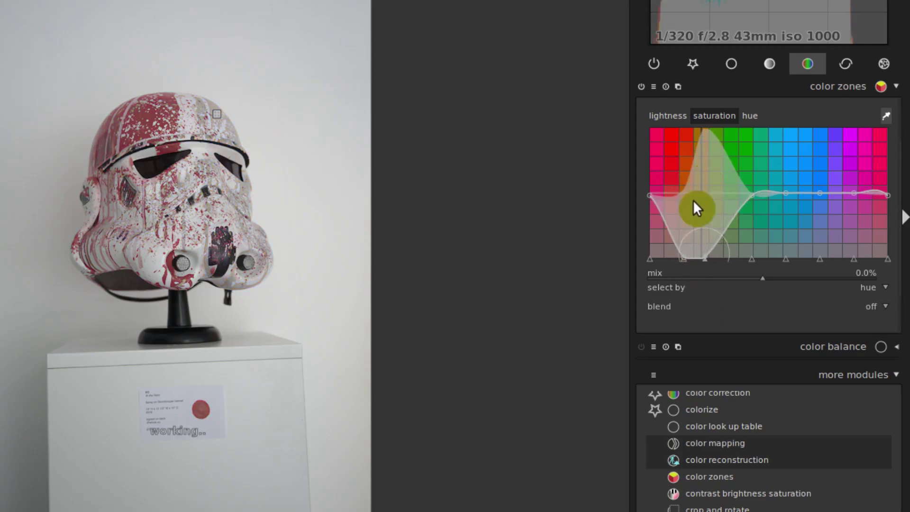
mouse_move(693, 201)
left_mouse_down()
mouse_move(701, 226)
mouse_move(708, 107)
mouse_move(699, 129)
mouse_move(708, 107)
mouse_move(706, 216)
left_mouse_up()
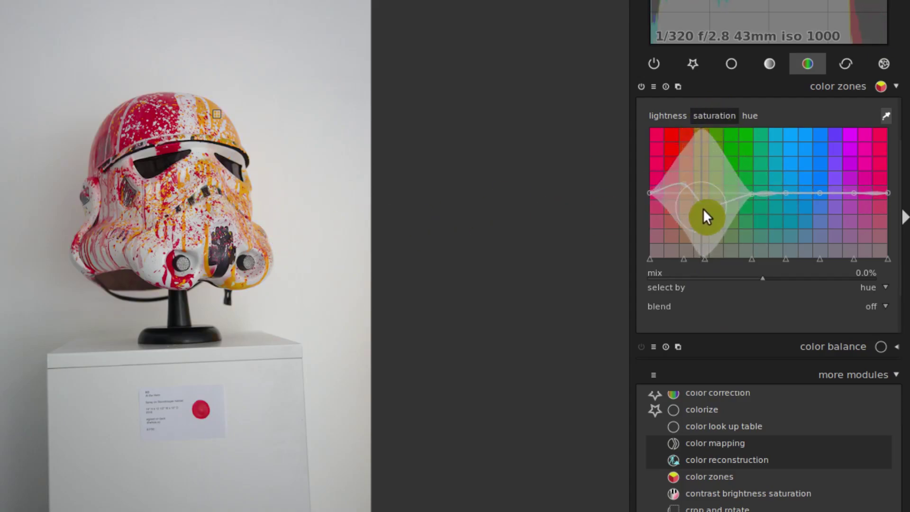
double_click(702, 197)
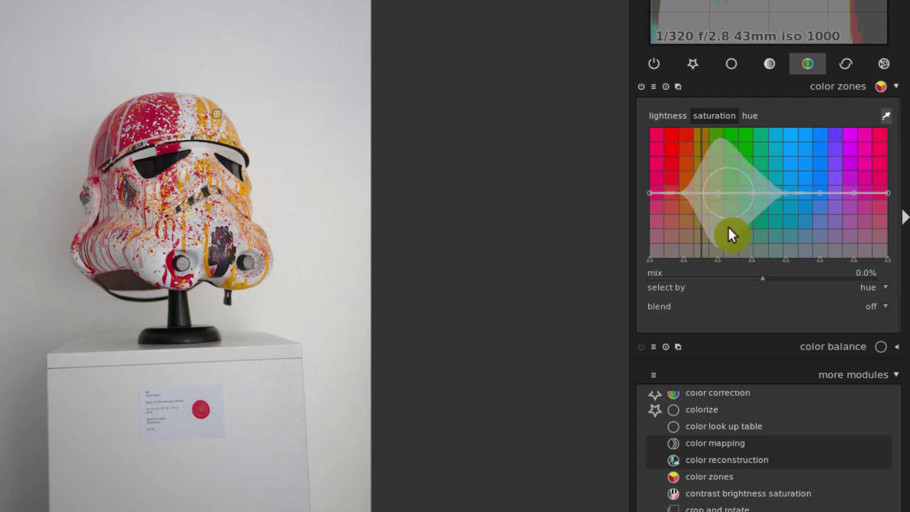
Raise the hue curve around the yellow zone so the helmet's yellow paint turns green
left_click(752, 117)
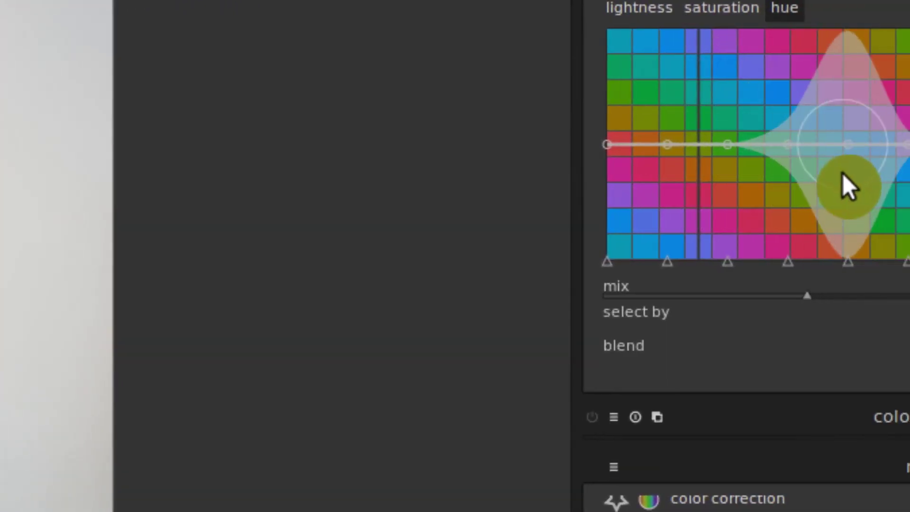
scroll(843, 174, "down", 2)
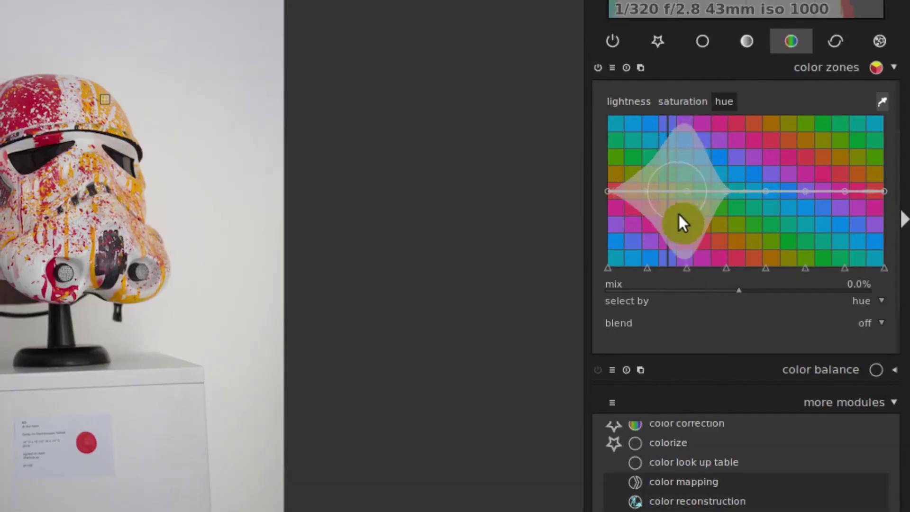
left_click_drag(669, 194, 668, 267)
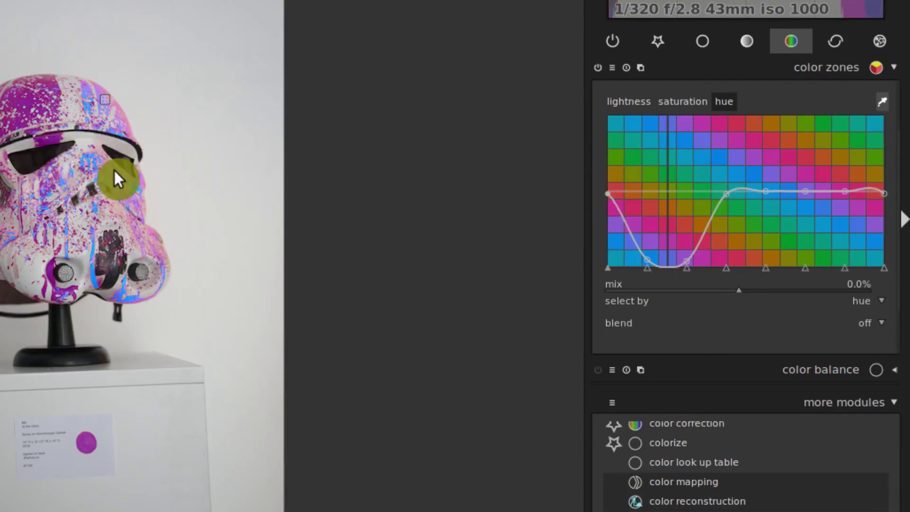
key("w")
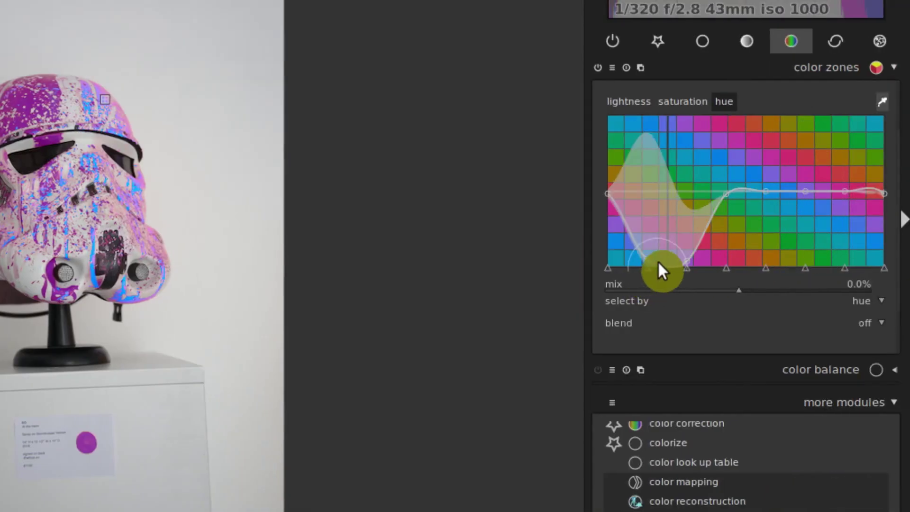
left_click_drag(658, 263, 668, 119)
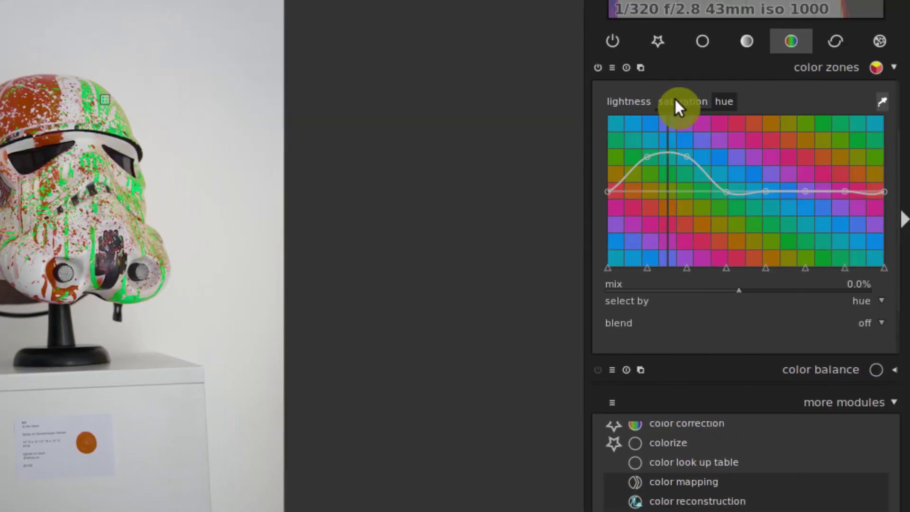
Lower the recoloured paint's saturation and add a new 'color zones 1' instance
left_click(676, 102)
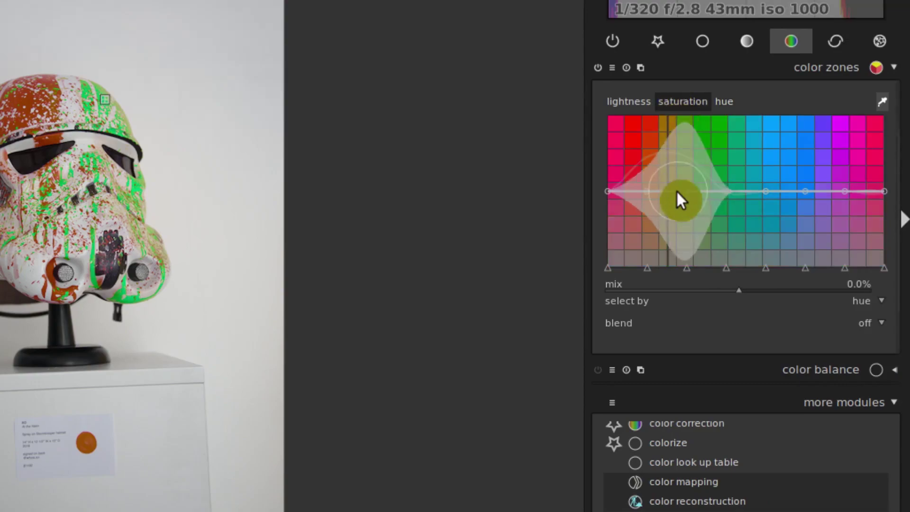
left_click_drag(670, 190, 673, 219)
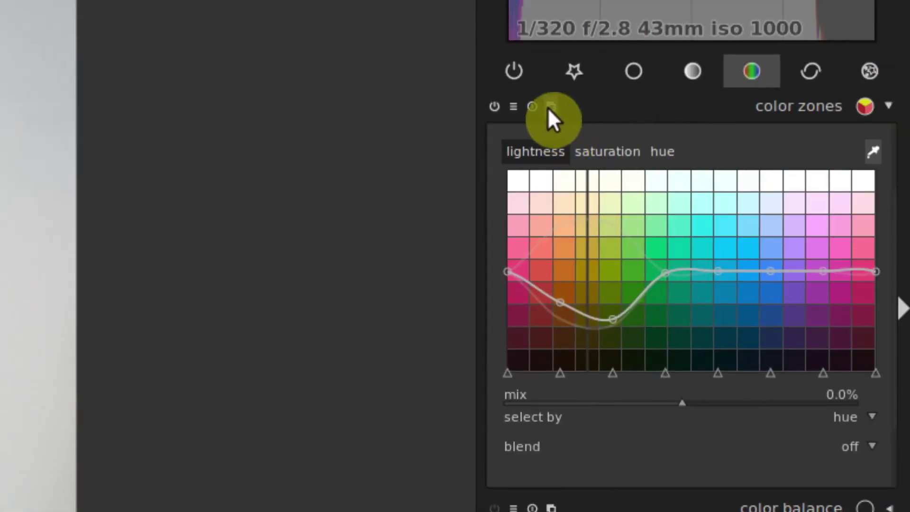
left_click(550, 108)
left_click(598, 118)
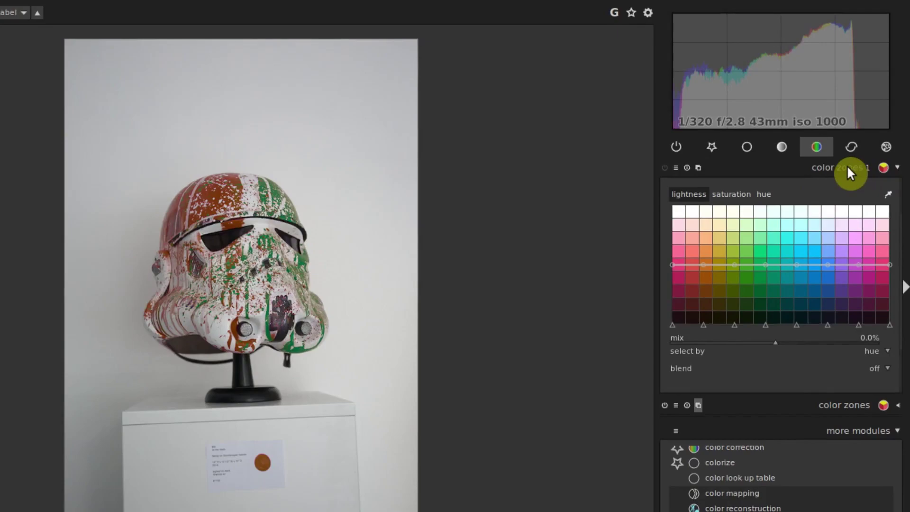
Expand the 'color zones 1' instance and sample the helmet's brownish-red paint with its picker
left_click(848, 168)
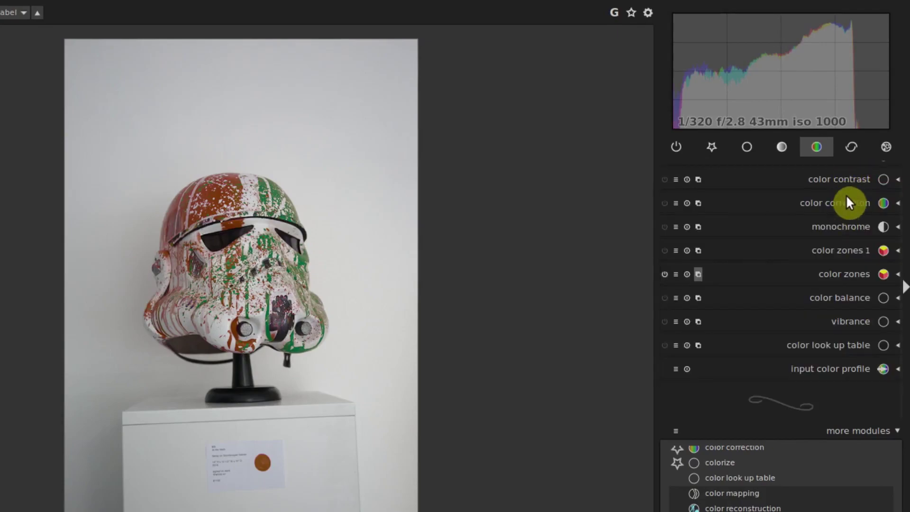
scroll(897, 235, "up", 1)
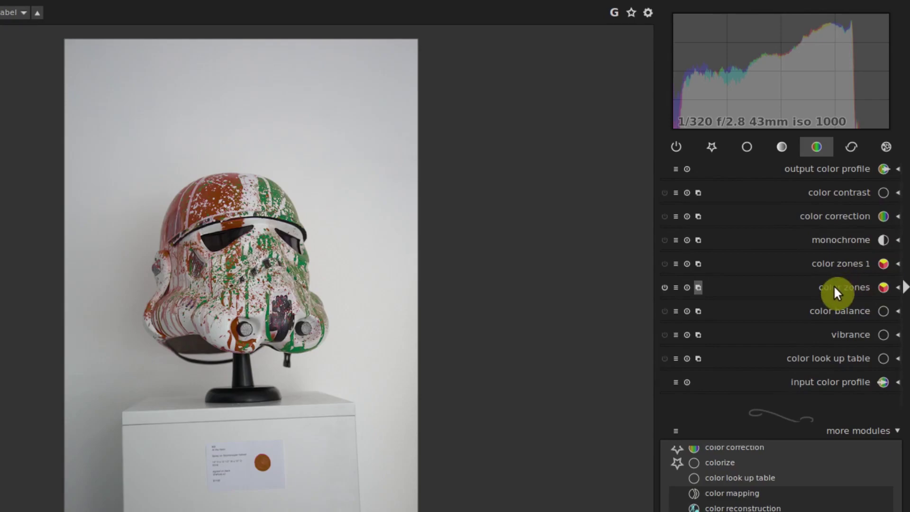
left_click(835, 262)
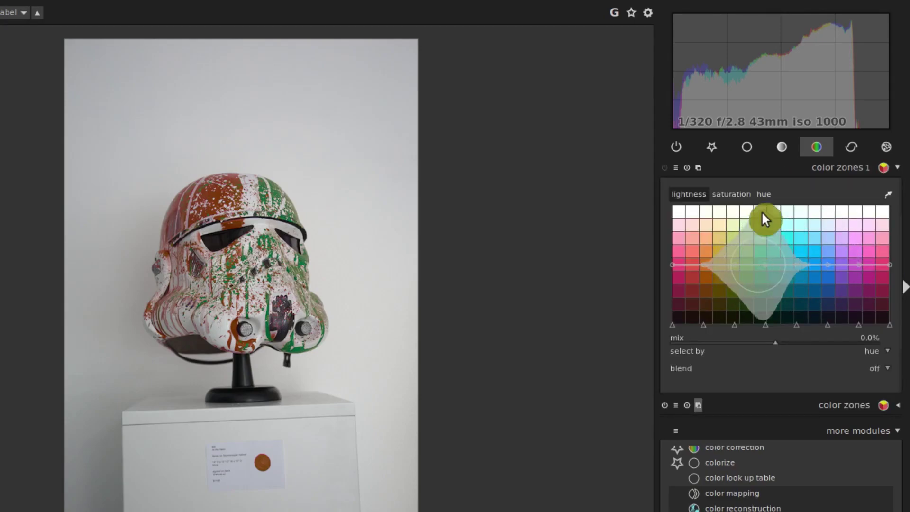
left_click(889, 195)
left_click(207, 193)
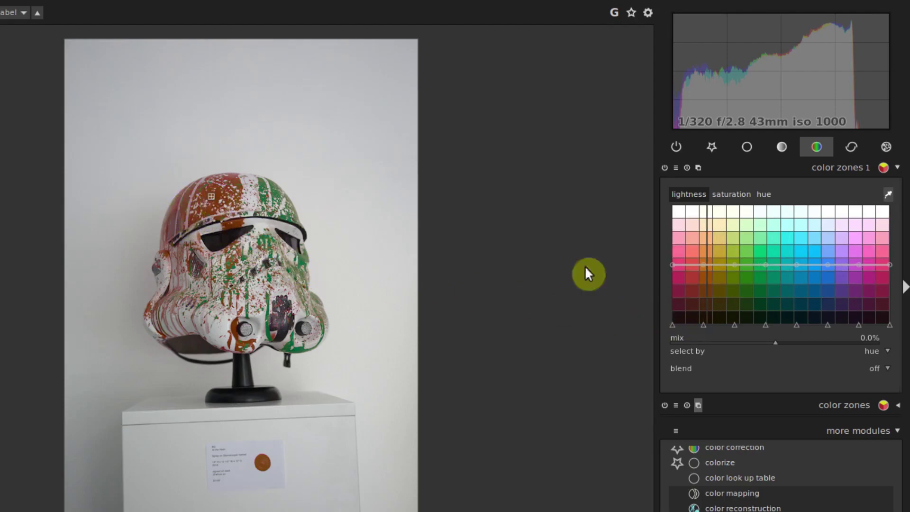
Shift that red zone's hue to purple, raise its saturation, and darken its lightness
left_click(764, 194)
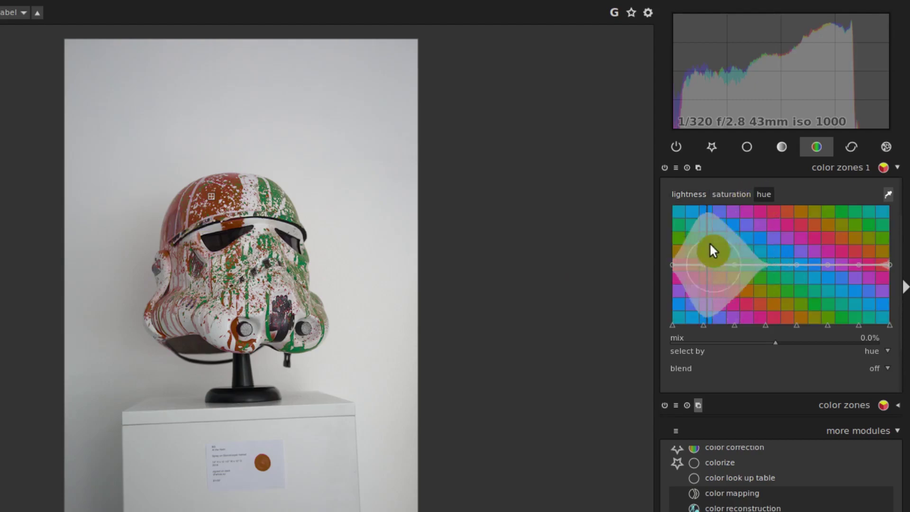
left_click_drag(710, 227, 701, 327)
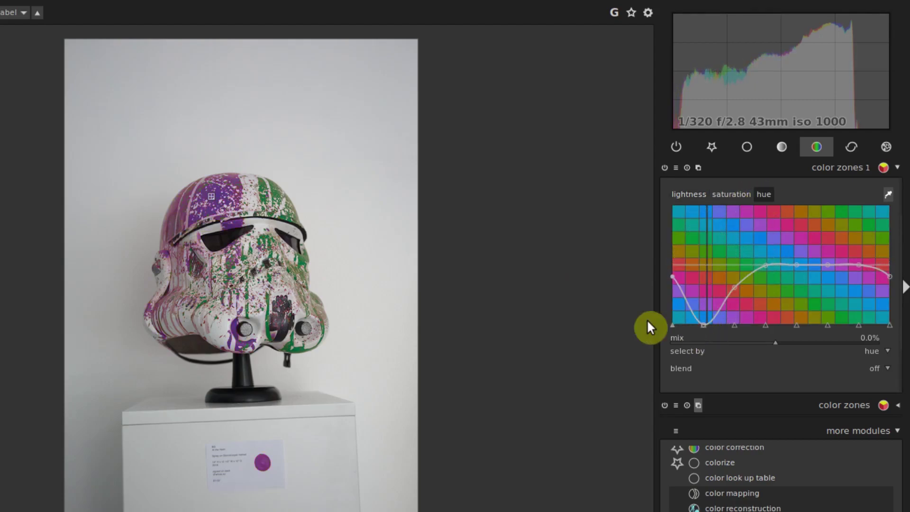
left_click(732, 194)
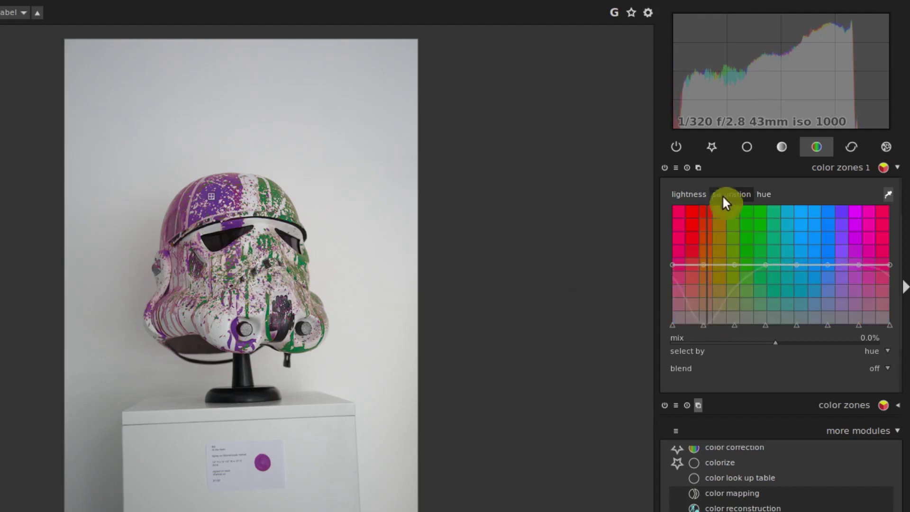
left_click_drag(709, 264, 703, 310)
left_click(689, 194)
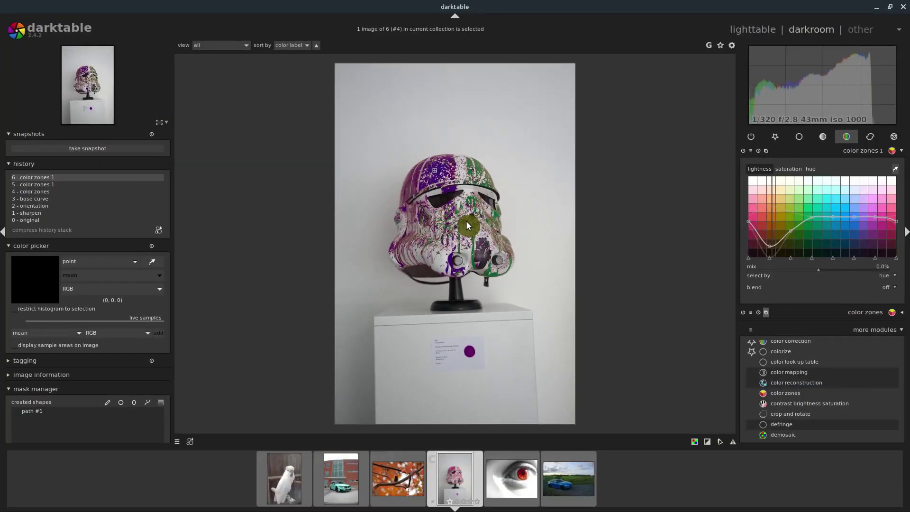
Try a cyan shadow tint in color balance, then reset it
left_click(856, 151)
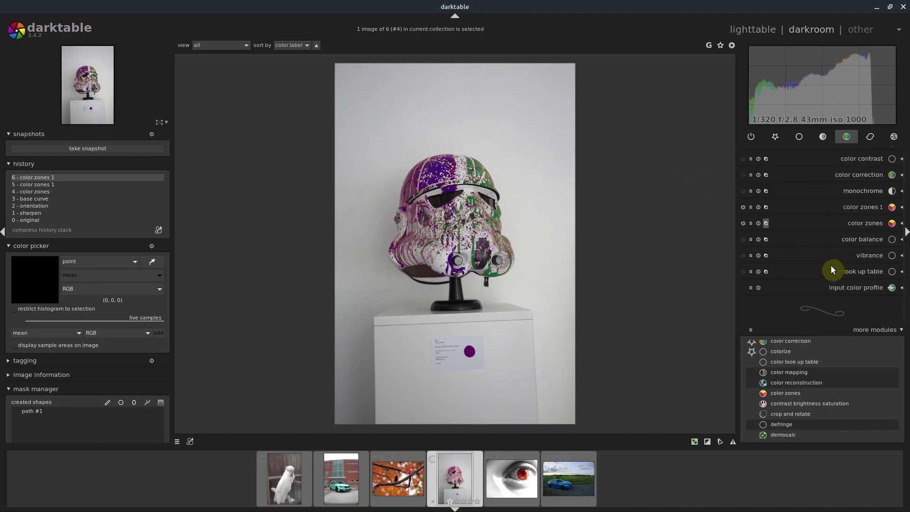
left_click(855, 239)
left_click_drag(817, 194, 776, 194)
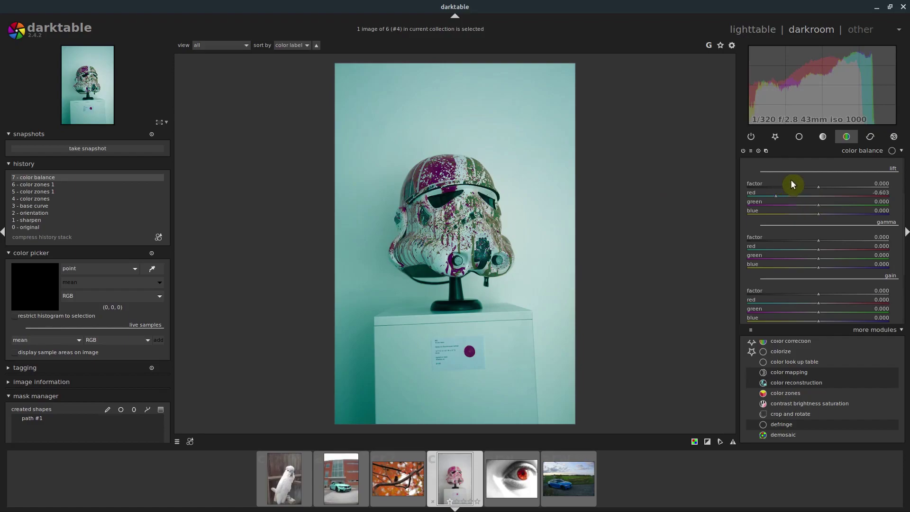
left_click(760, 151)
Experiment with color correction shadow and highlight tints, then reset it to neutral
left_click(791, 341)
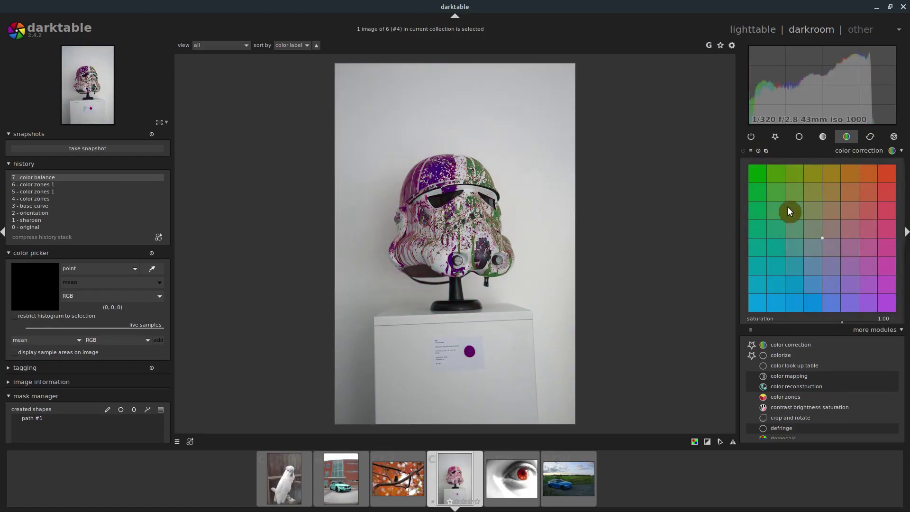
left_click_drag(821, 239, 782, 193)
left_click_drag(821, 232, 872, 184)
left_click_drag(782, 195, 752, 300)
left_click_drag(875, 183, 872, 317)
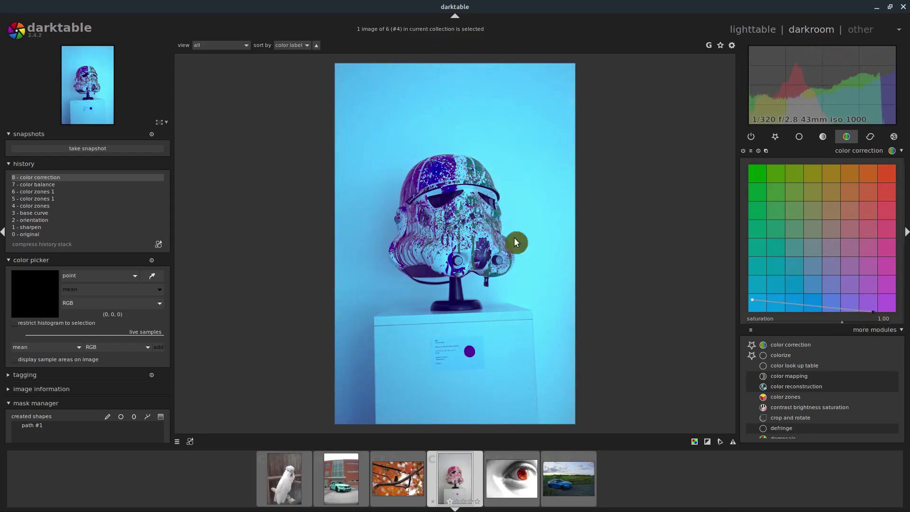
left_click(759, 150)
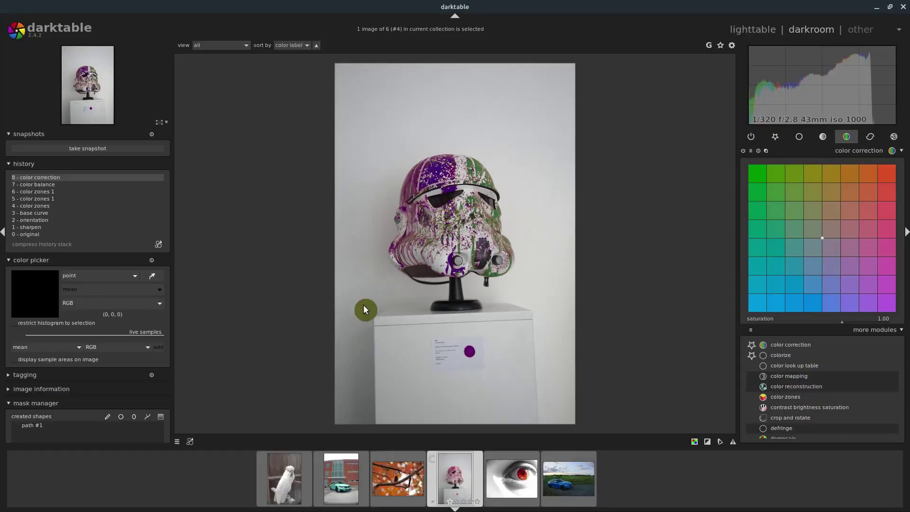
Open the blue car photo and compress its history back to '3 - base curve'
left_click(346, 472)
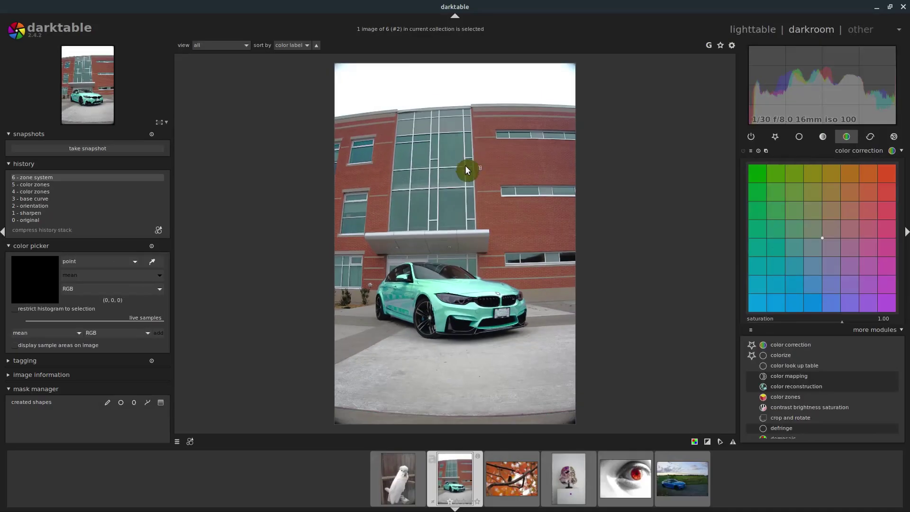
left_click(39, 209)
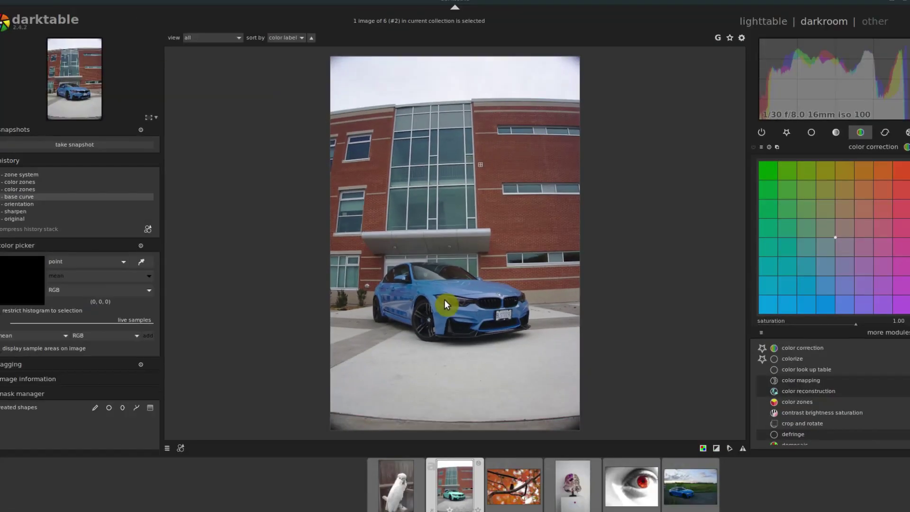
left_click(16, 175)
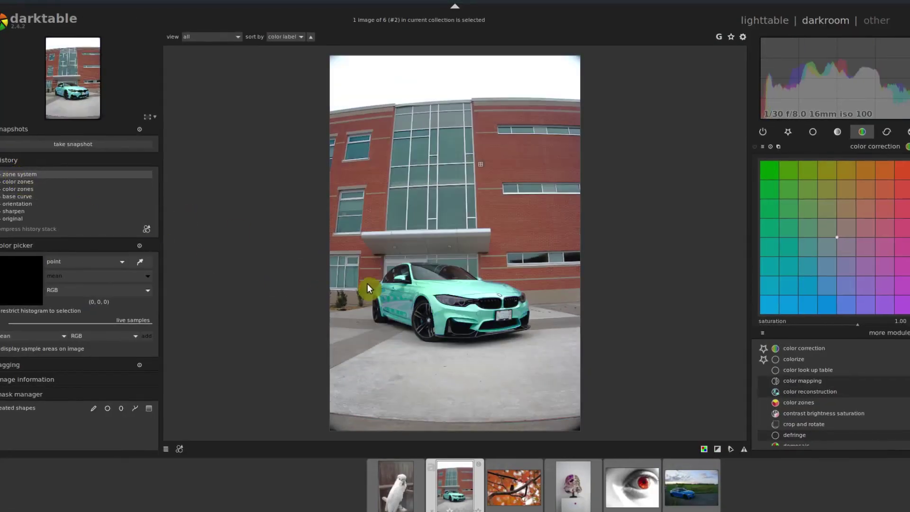
left_click(25, 184)
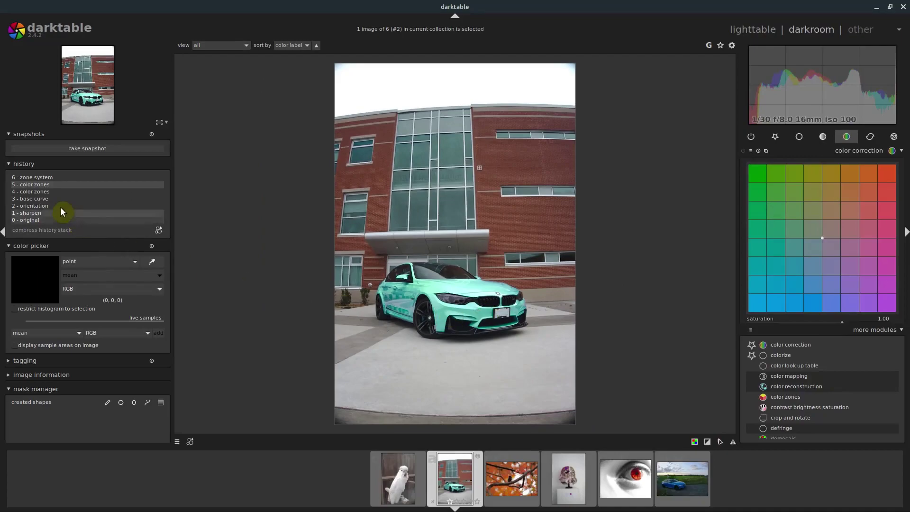
left_click(46, 199)
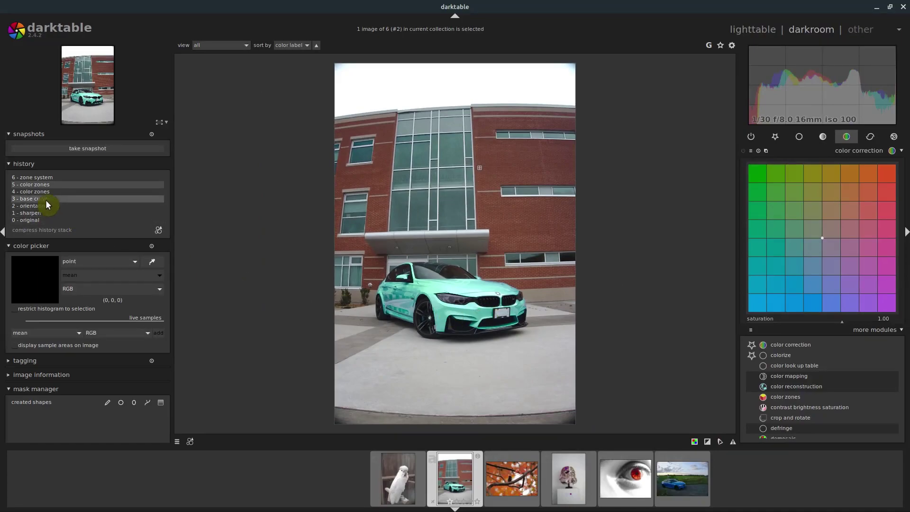
left_click(34, 229)
Try strong cyan tints in color correction, then reset it to neutral and collapse it
left_click(844, 152)
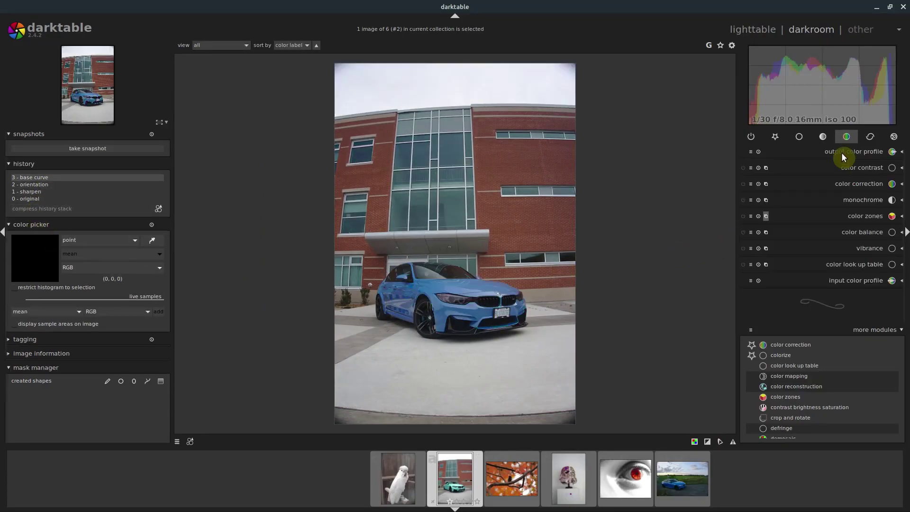
left_click(850, 155)
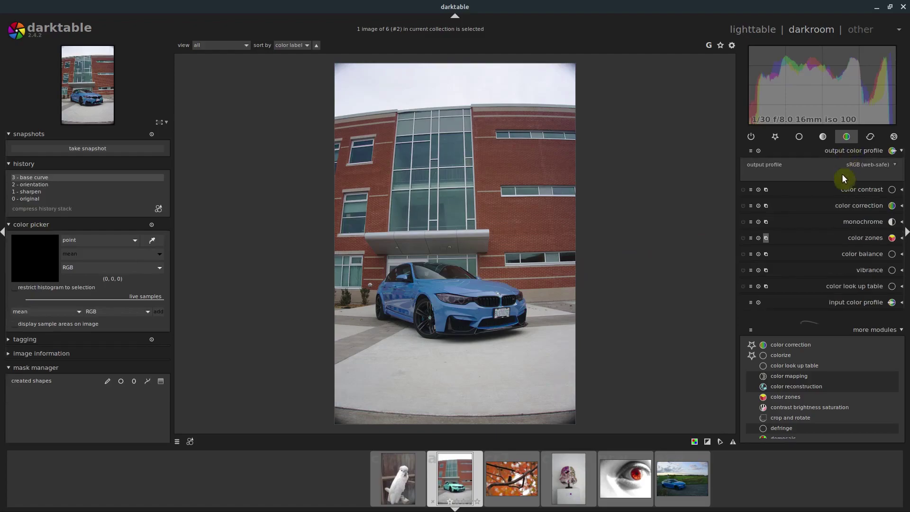
left_click(854, 205)
left_click_drag(817, 232, 762, 309)
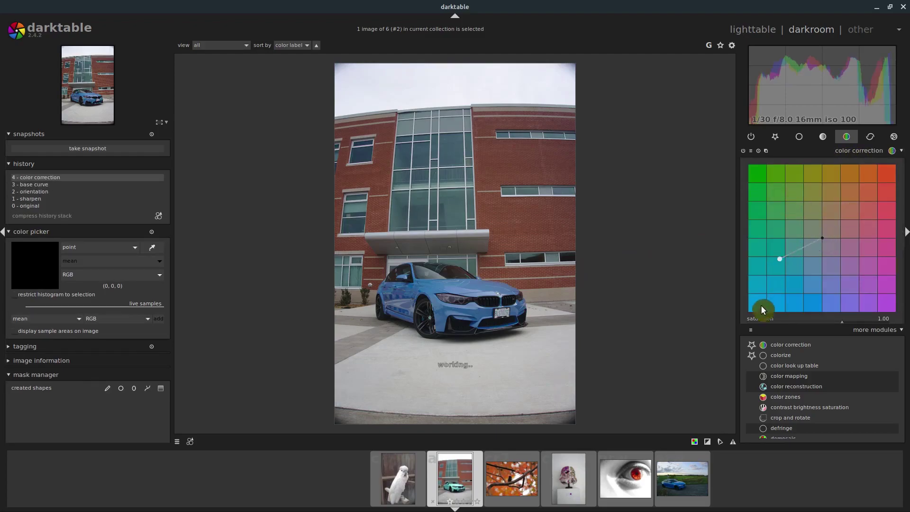
left_click_drag(825, 246, 884, 309)
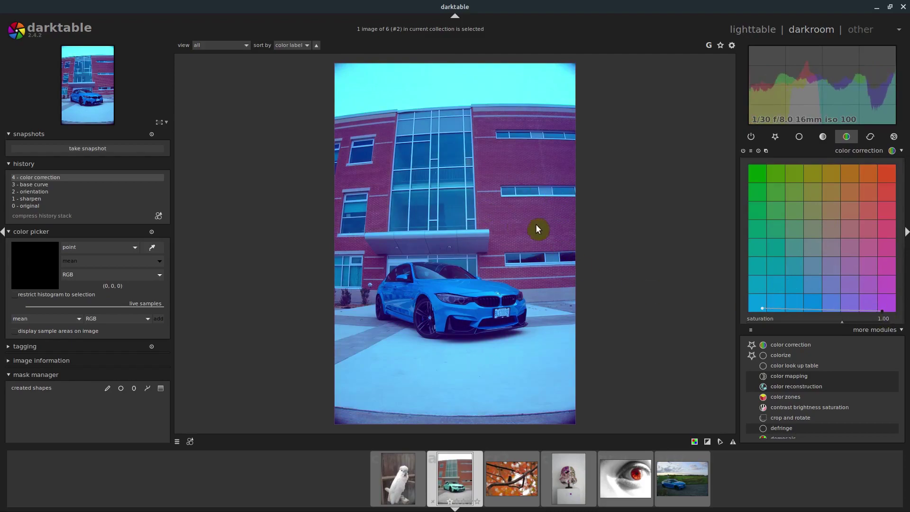
left_click(758, 151)
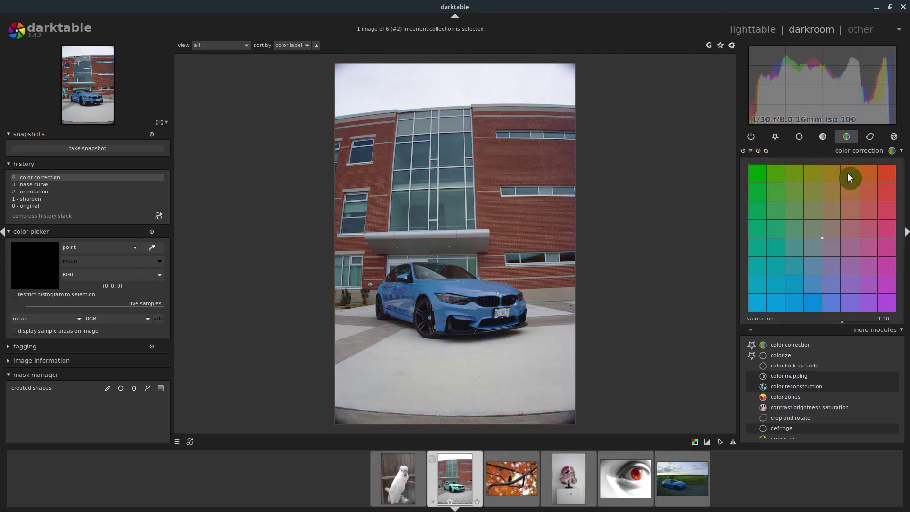
left_click(846, 151)
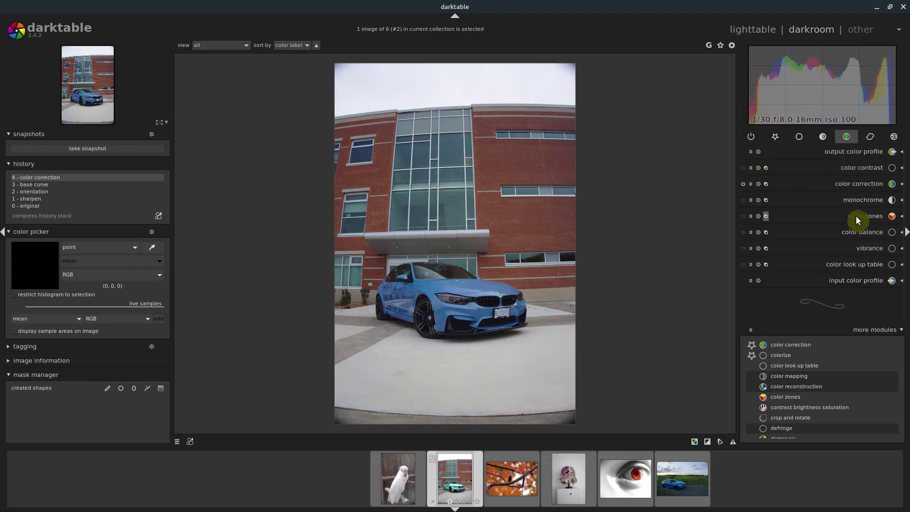
Pull the color zones hue curve down at blue to turn the car pink, restoring the red bricks
left_click(858, 219)
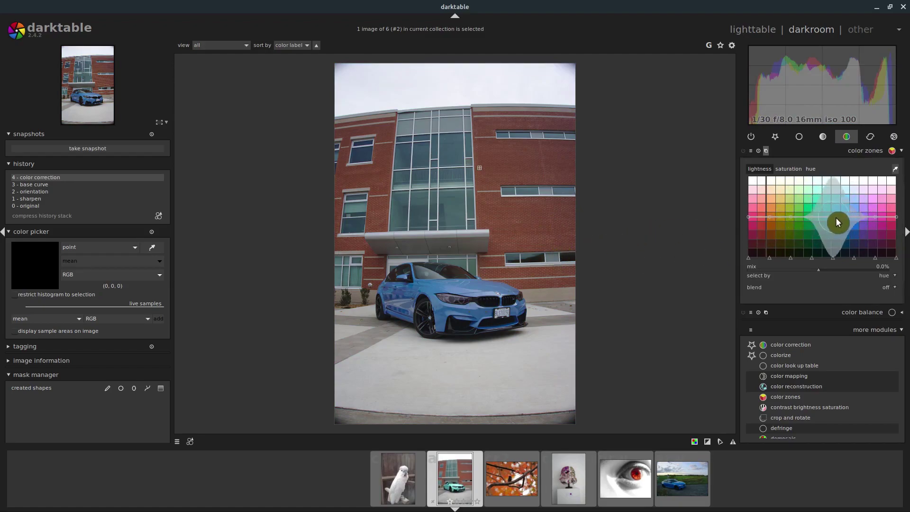
left_click_drag(839, 218, 848, 188)
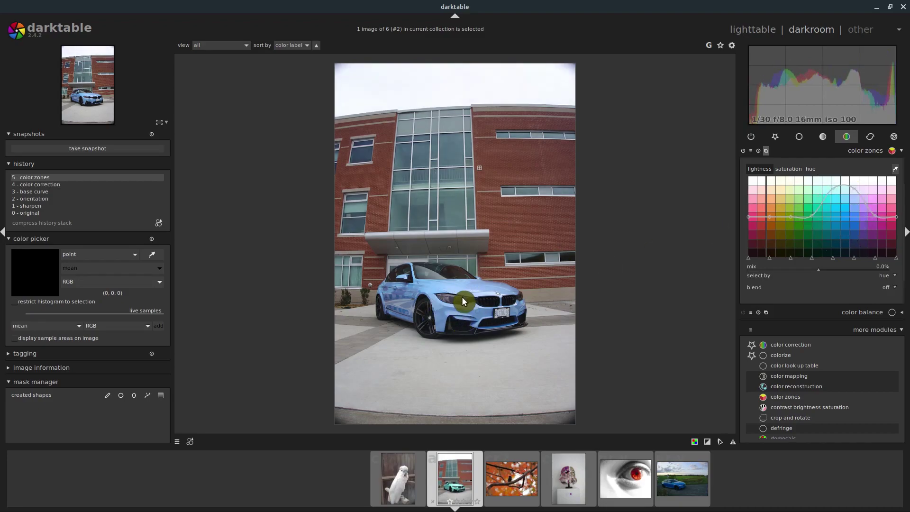
left_click(810, 169)
mouse_move(854, 204)
left_mouse_down()
mouse_move(844, 191)
mouse_move(841, 246)
mouse_move(839, 164)
mouse_move(838, 196)
left_mouse_up()
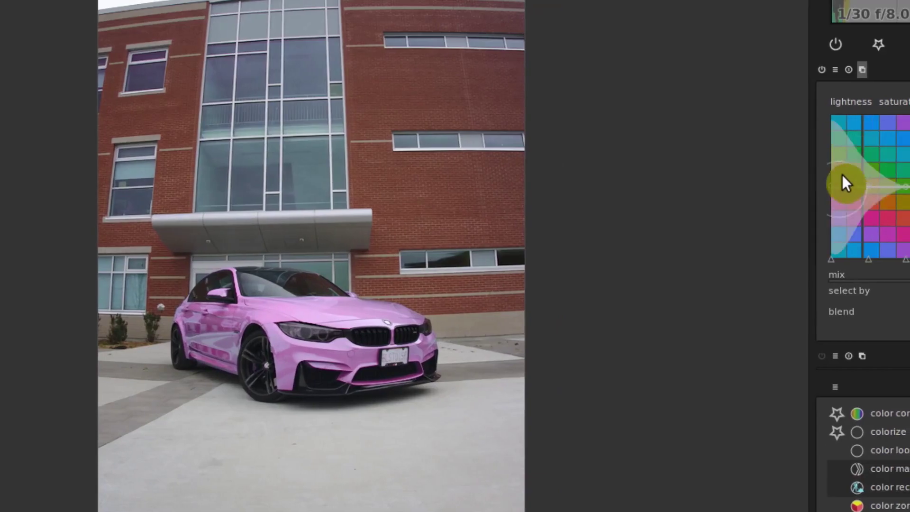
left_click_drag(853, 186, 855, 126)
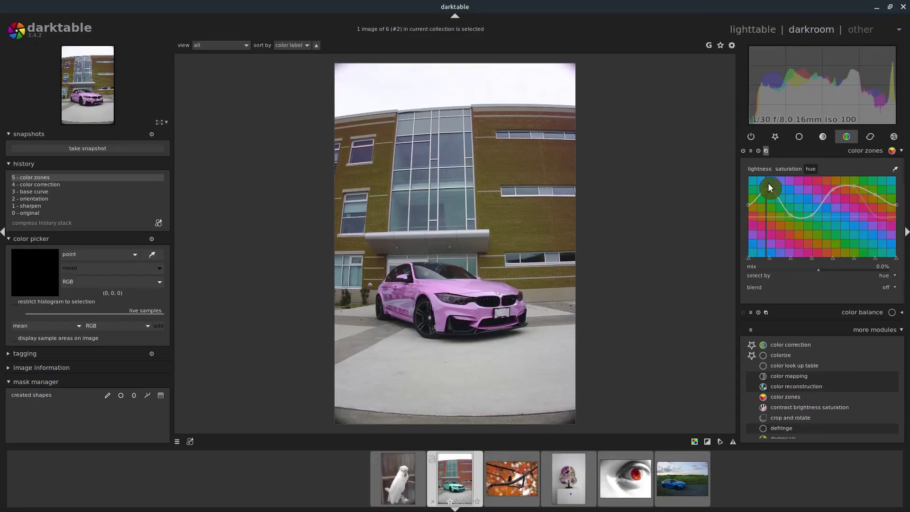
left_click_drag(760, 199, 784, 176)
On the color zones lightness curve, lower the lightness peak in the red-orange range
left_click(759, 169)
mouse_move(770, 209)
left_mouse_down()
mouse_move(766, 269)
mouse_move(764, 187)
mouse_move(773, 179)
left_mouse_up()
scroll(772, 268, "up", 1)
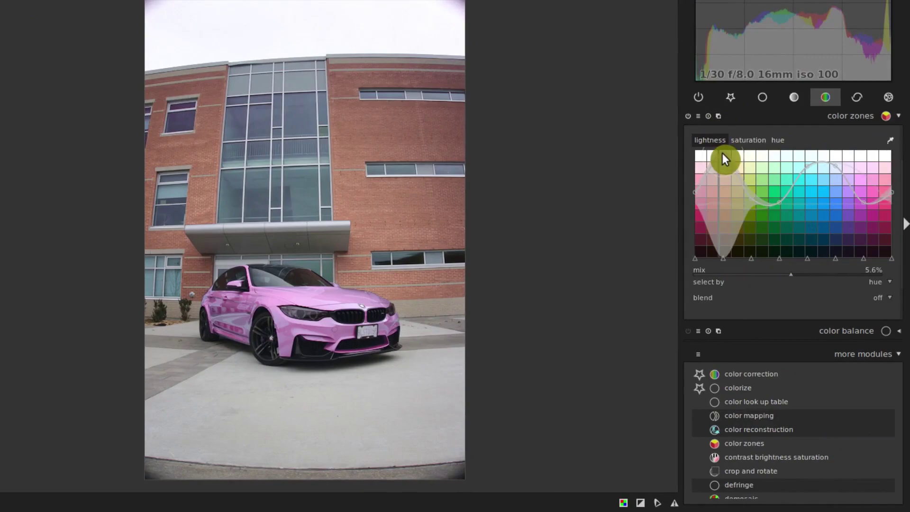
left_click_drag(722, 152, 722, 201)
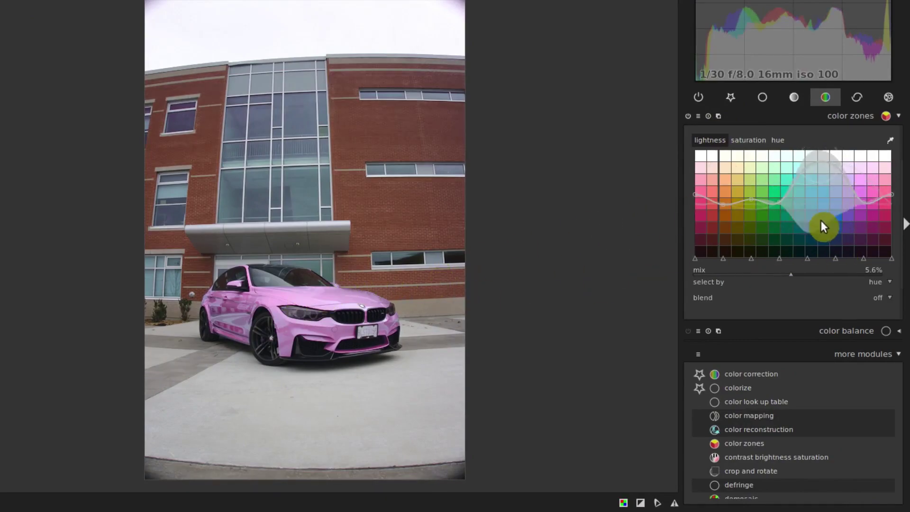
scroll(836, 259, "down", 3)
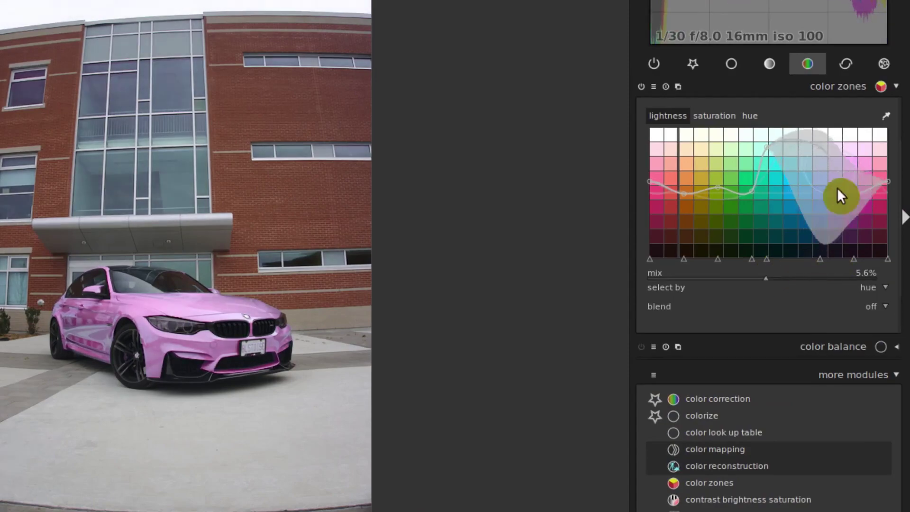
Reset the lightness curve to flat, then raise a bump over the cyan-blue hues
left_click_drag(837, 187, 796, 150)
double_click(776, 256)
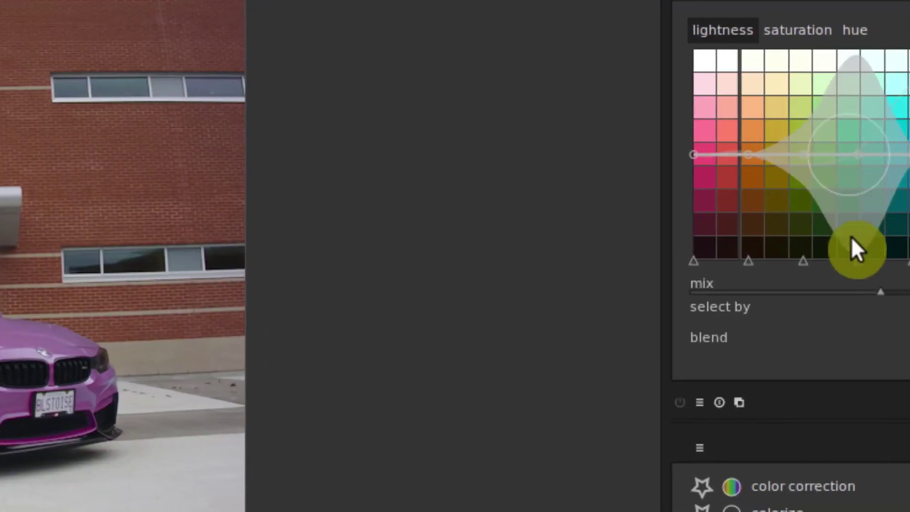
left_click_drag(852, 165, 810, 260)
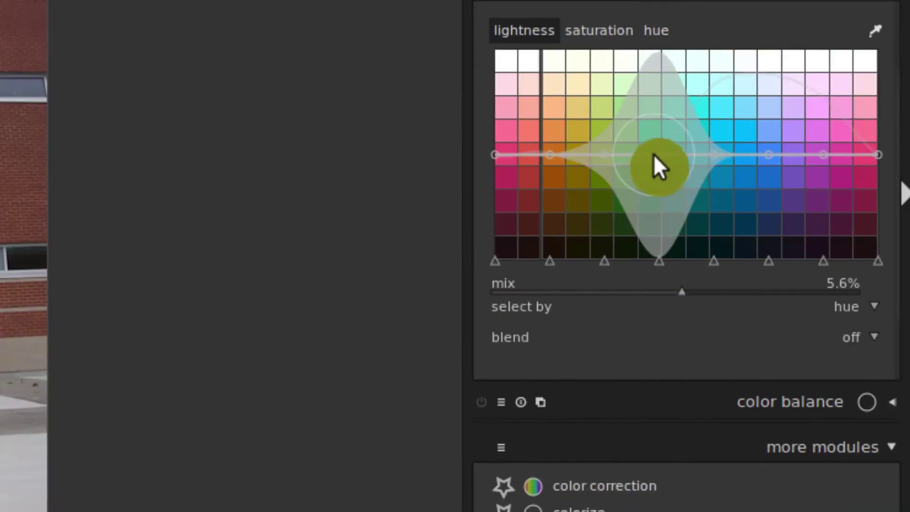
left_click_drag(713, 149, 738, 162)
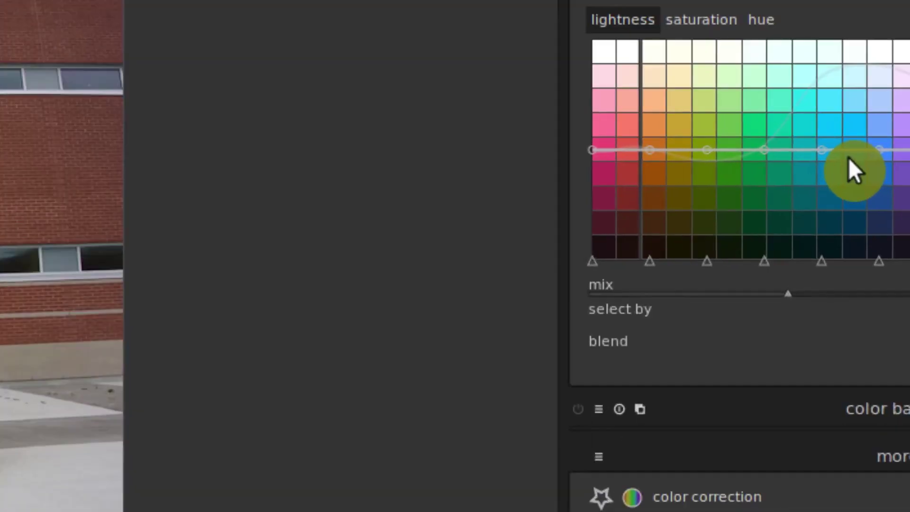
left_click_drag(835, 157, 700, 144)
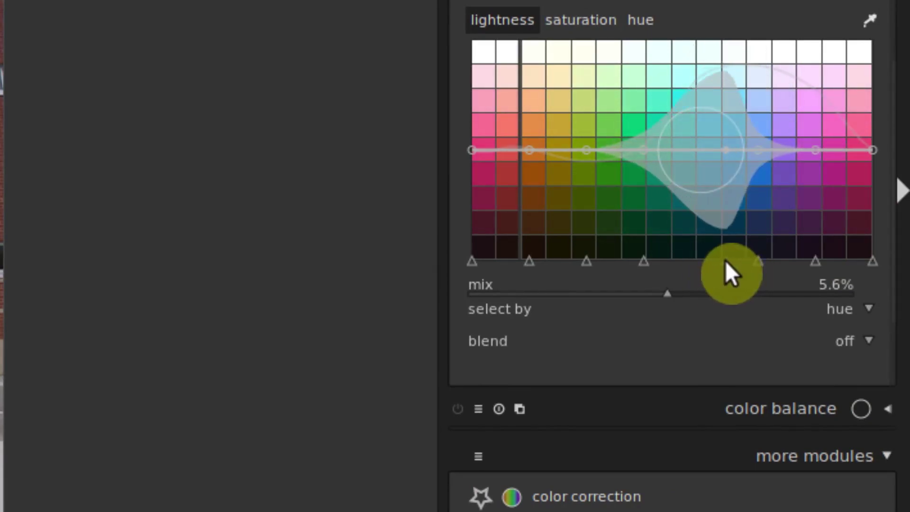
left_click_drag(731, 160, 726, 111)
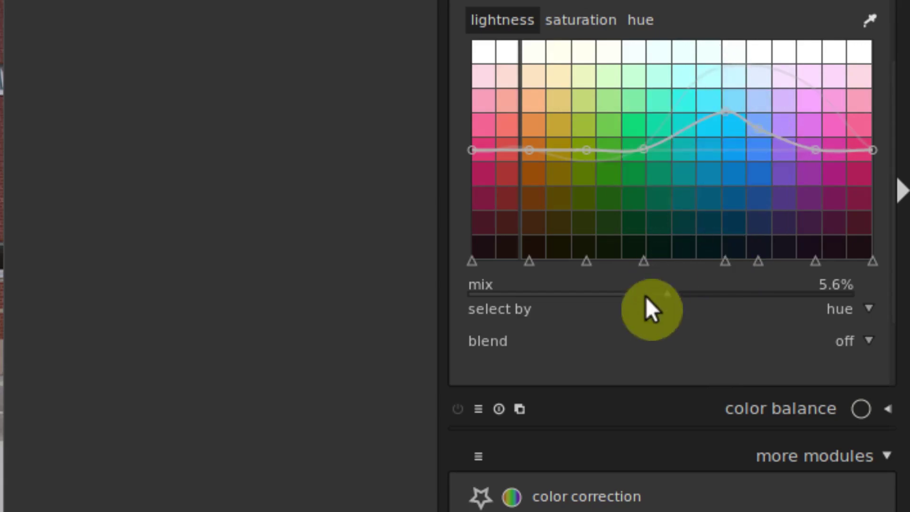
Reset the color zones lightness curve to flat and star zone system as a favourite module
double_click(673, 260)
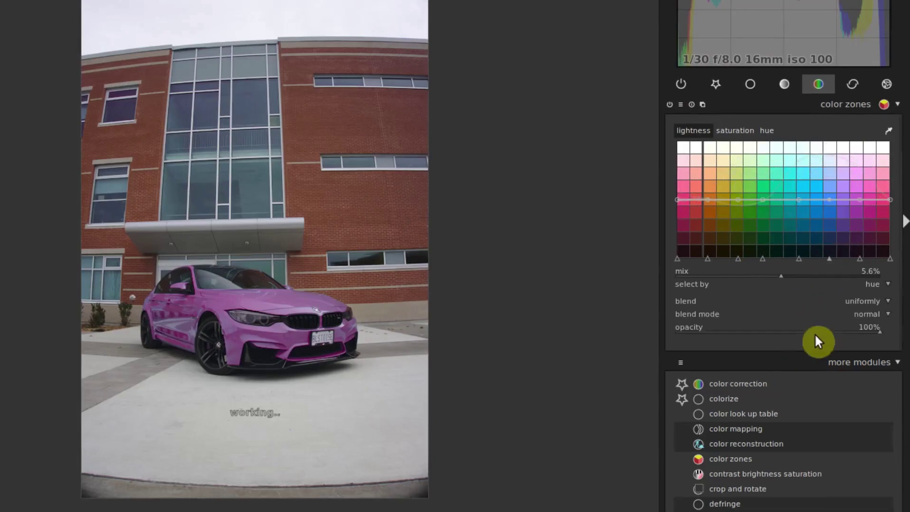
scroll(825, 408, "down", 10)
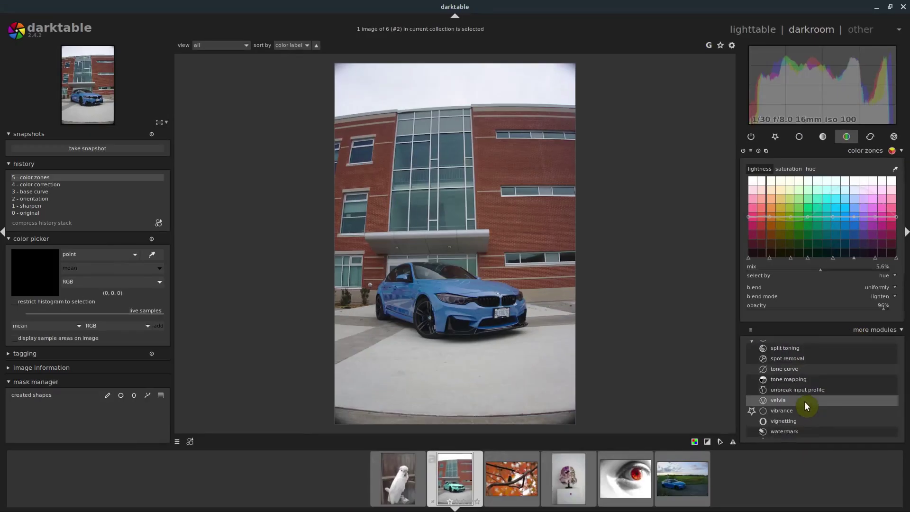
scroll(808, 407, "down", 2)
left_click(796, 433)
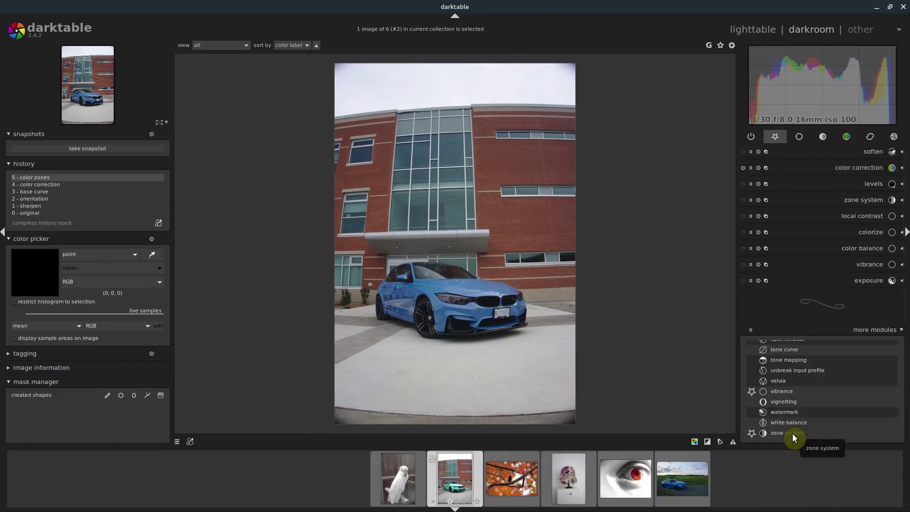